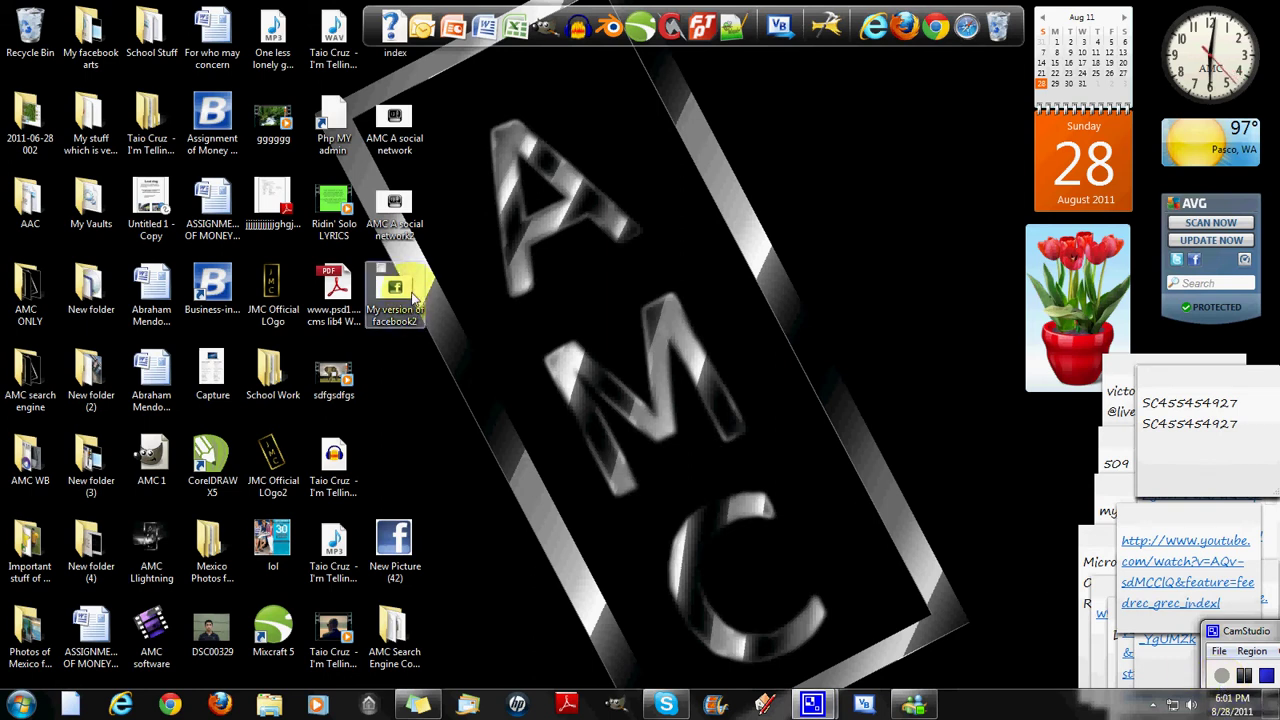
Open the reference logo image from the desktop to view it, then close the preview
drag(395, 290, 758, 378)
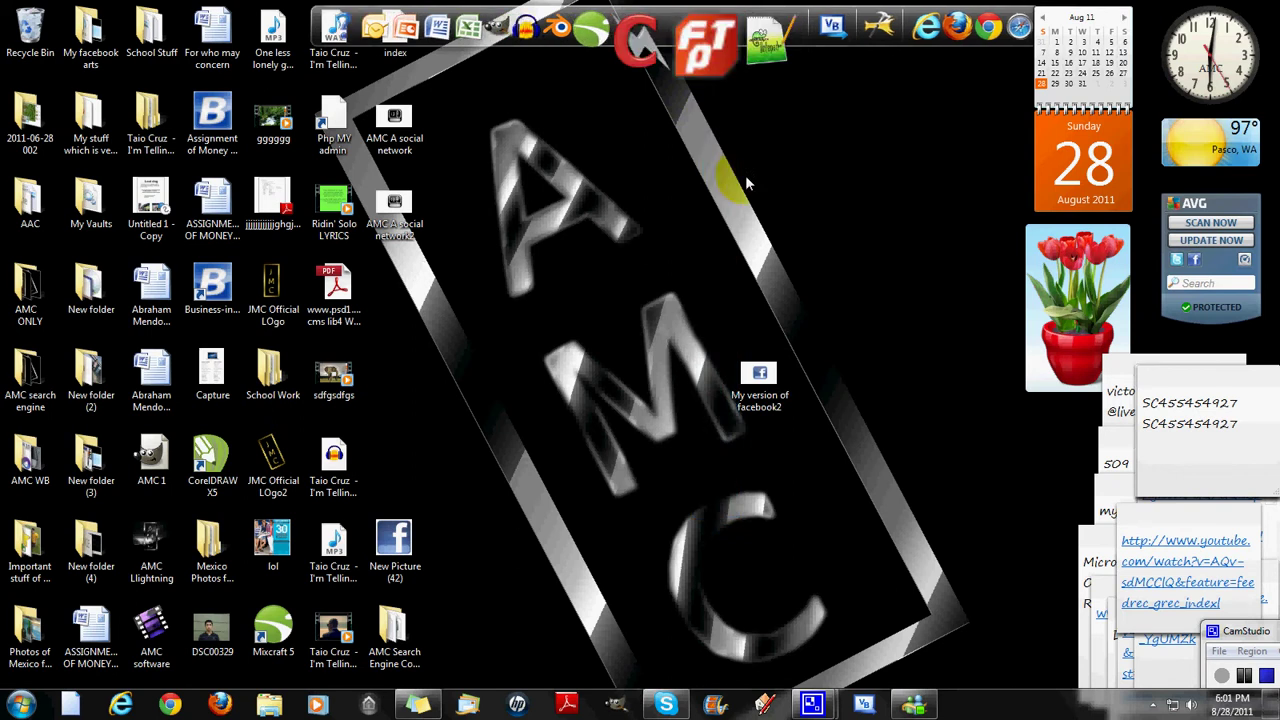
double_click(758, 378)
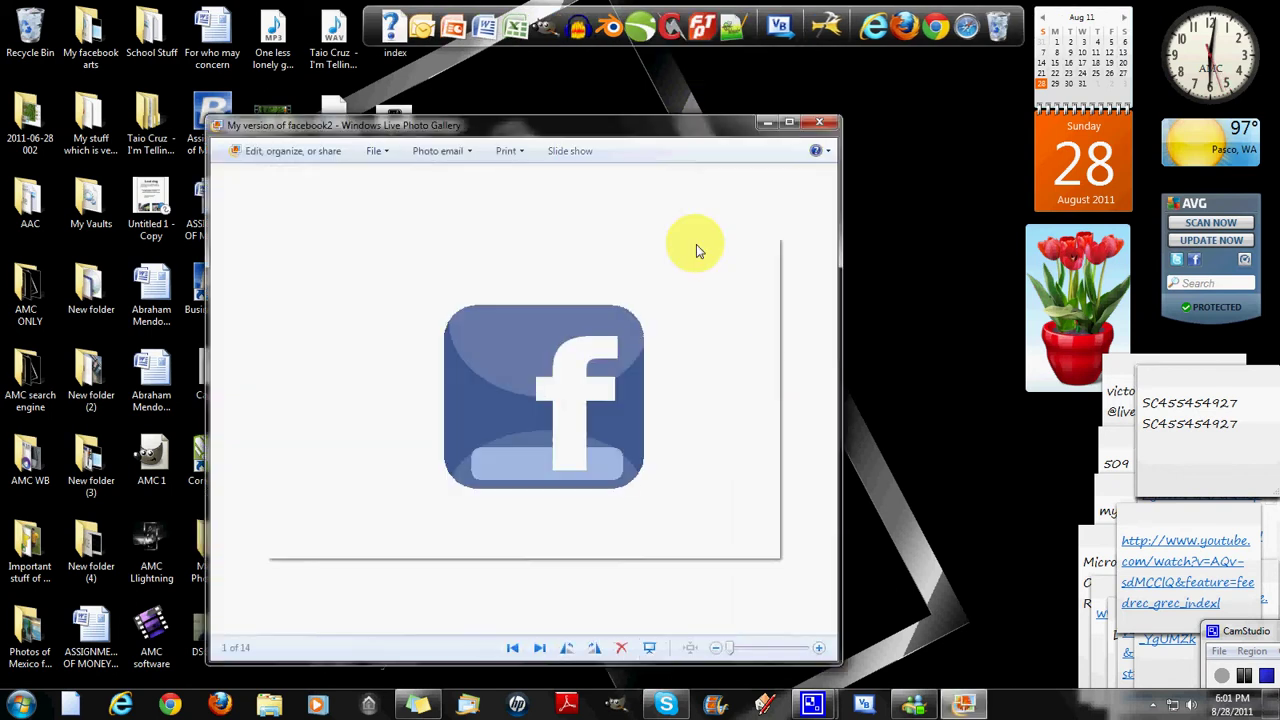
drag(643, 129, 781, 91)
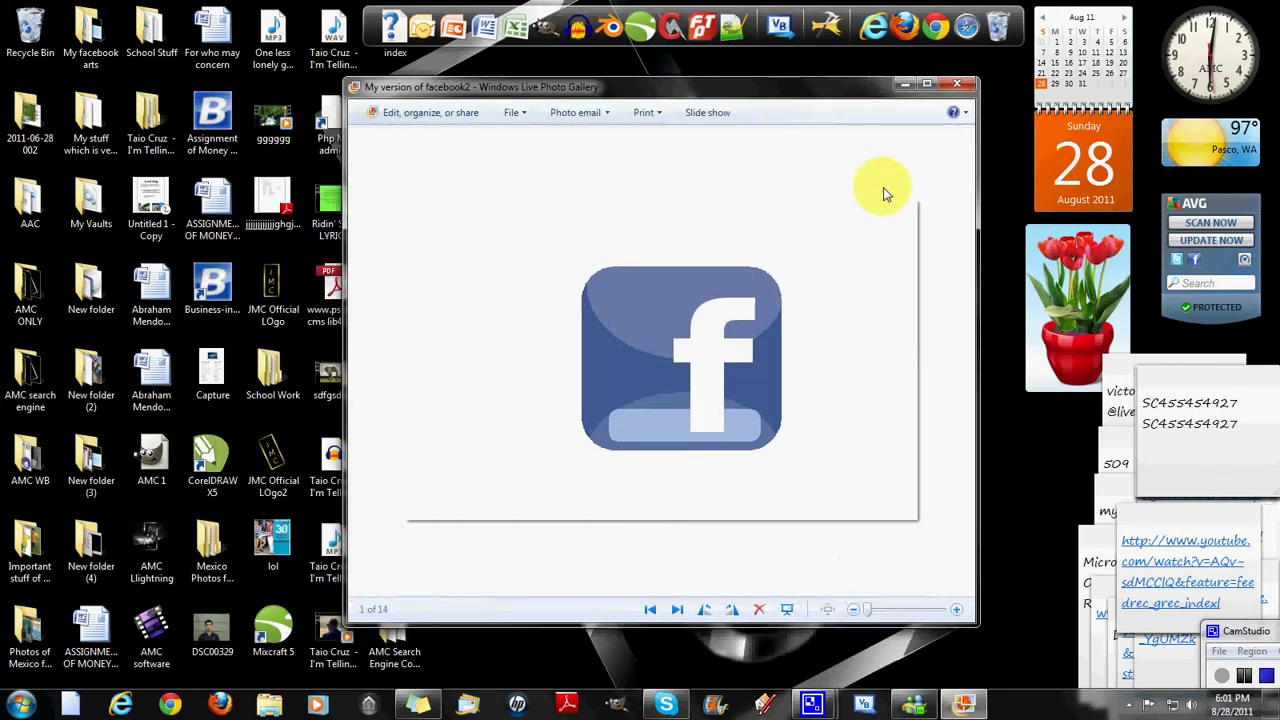
click(963, 88)
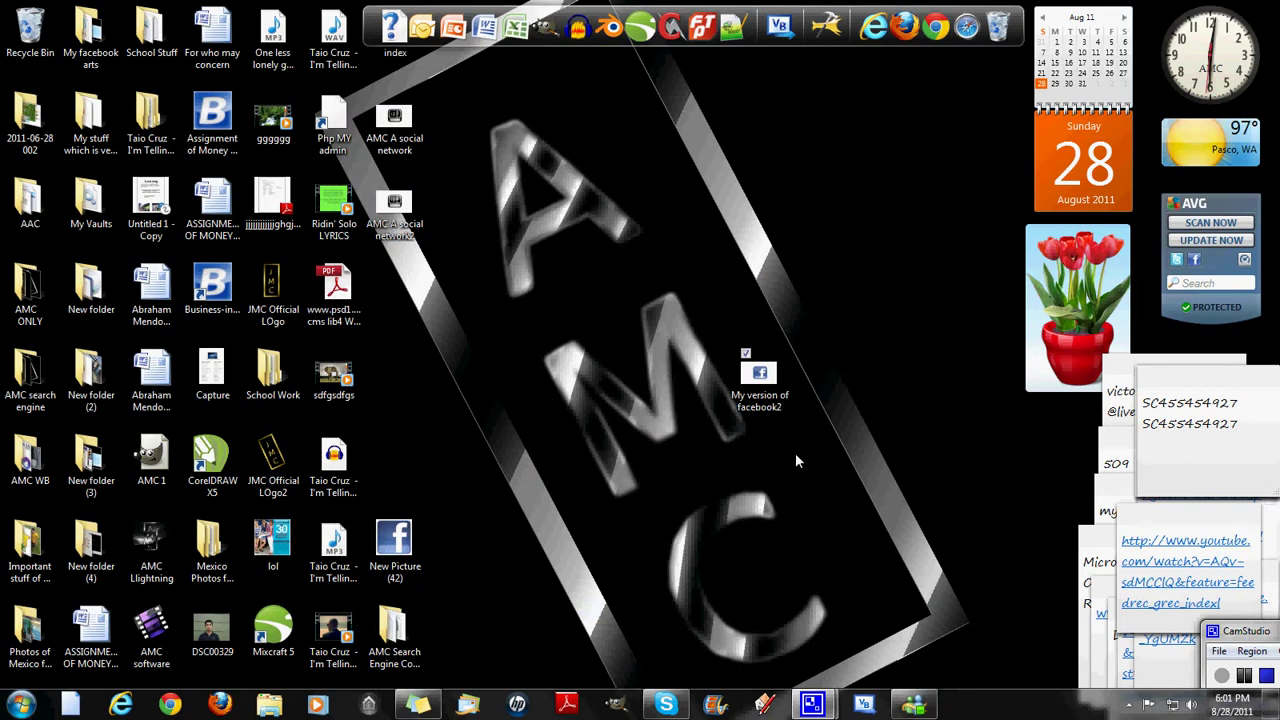
Rearrange the reference logo file icon back into the desktop icon grid
drag(758, 378, 480, 392)
drag(558, 334, 412, 472)
click(586, 192)
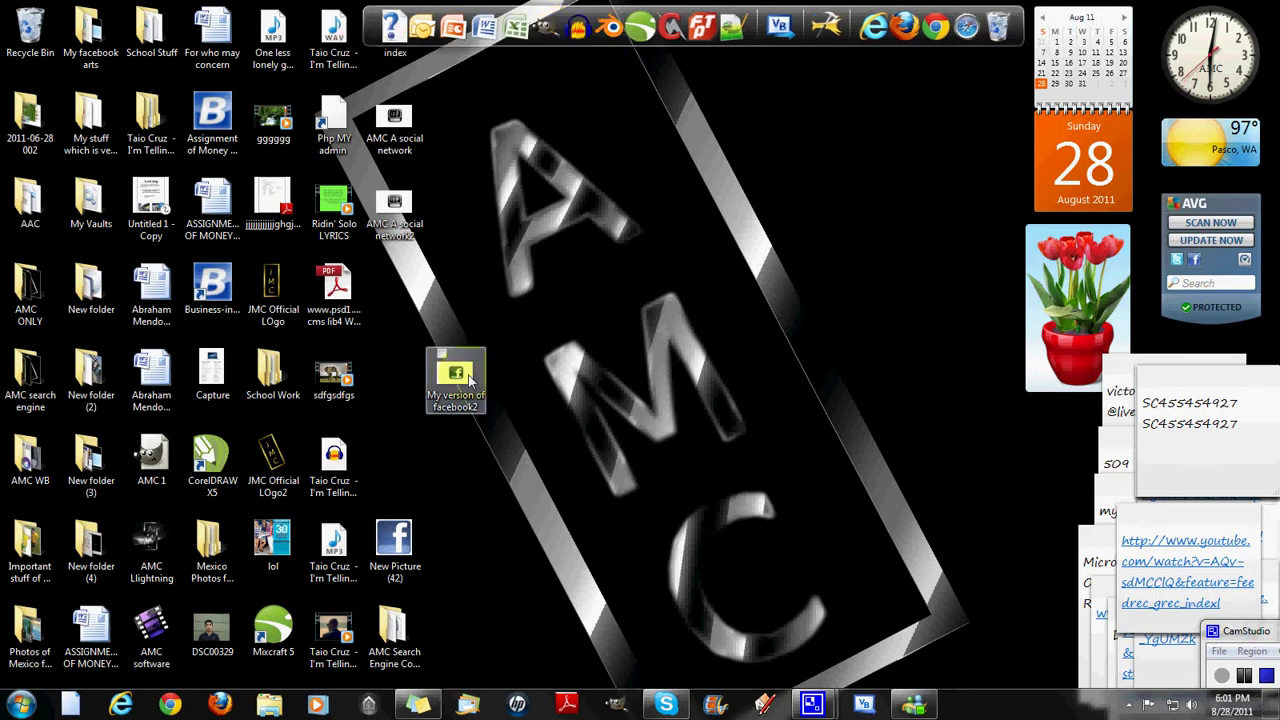
drag(470, 378, 444, 285)
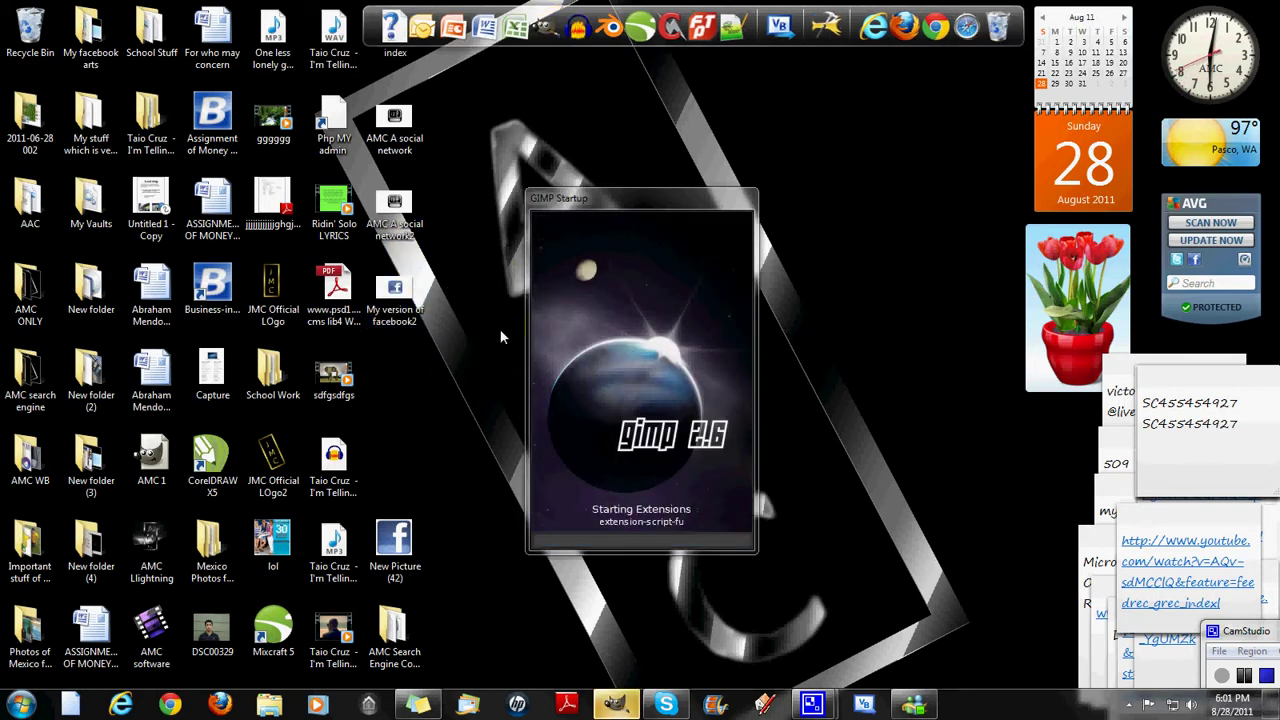
drag(395, 300, 397, 312)
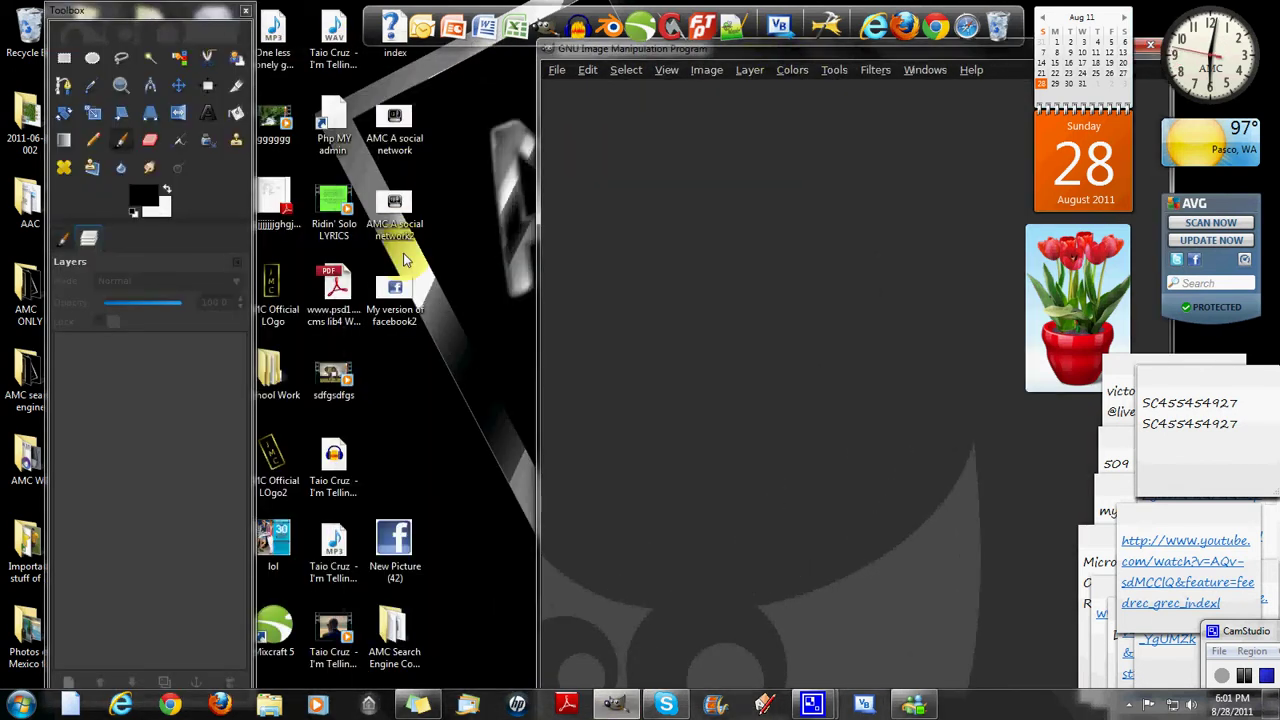
Preview the 'AMC A social network2' image, close it, and bring the GIMP window into view
click(397, 228)
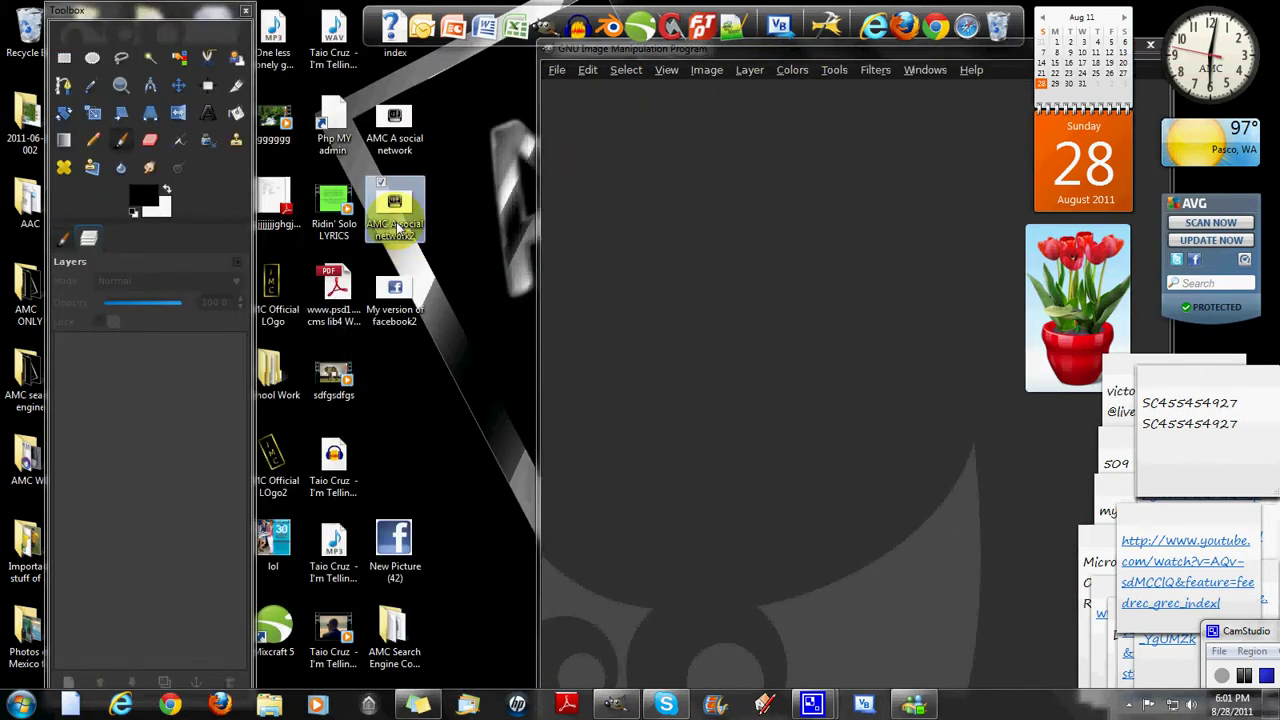
double_click(397, 228)
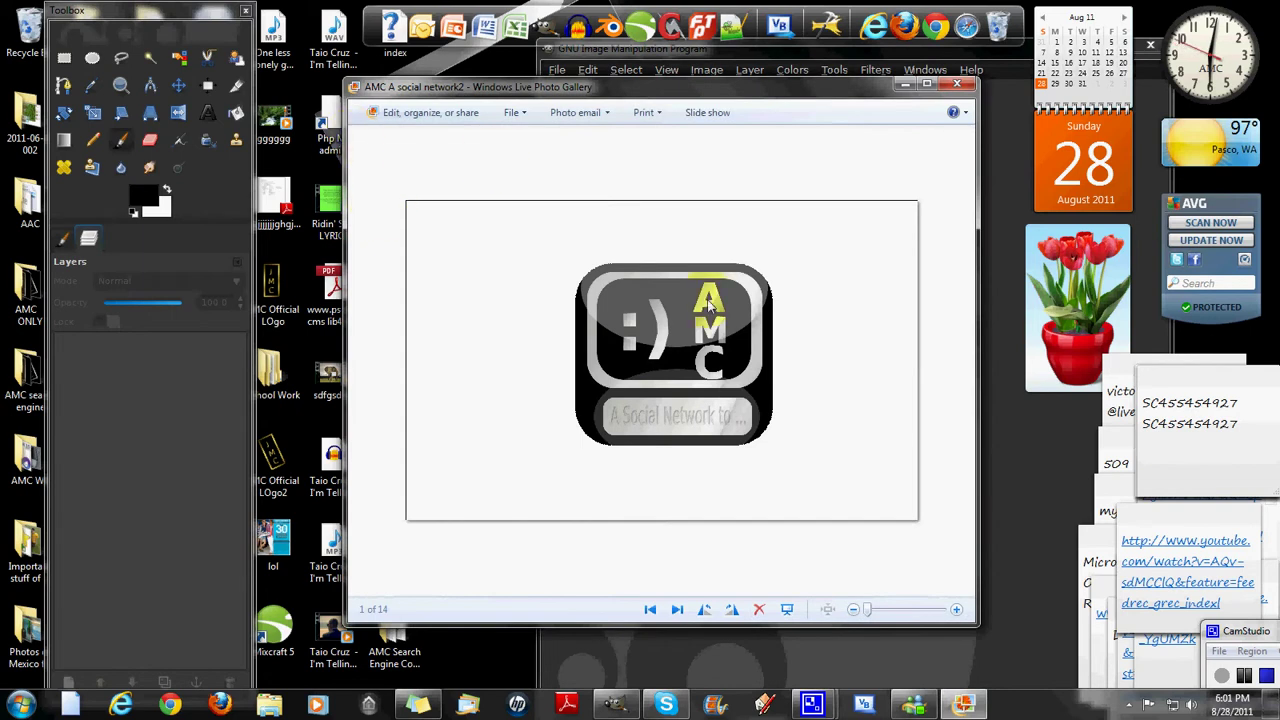
click(957, 84)
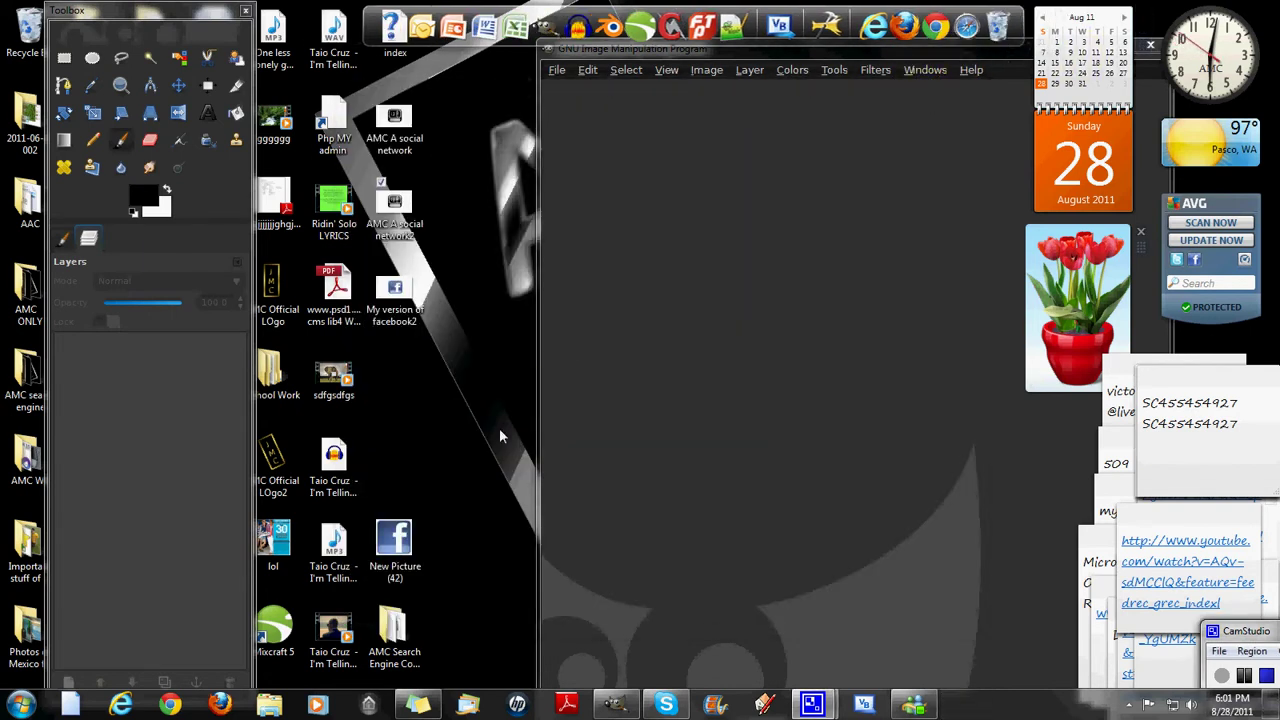
drag(655, 48, 634, 98)
Create two new 640×400 images with File > New
click(540, 120)
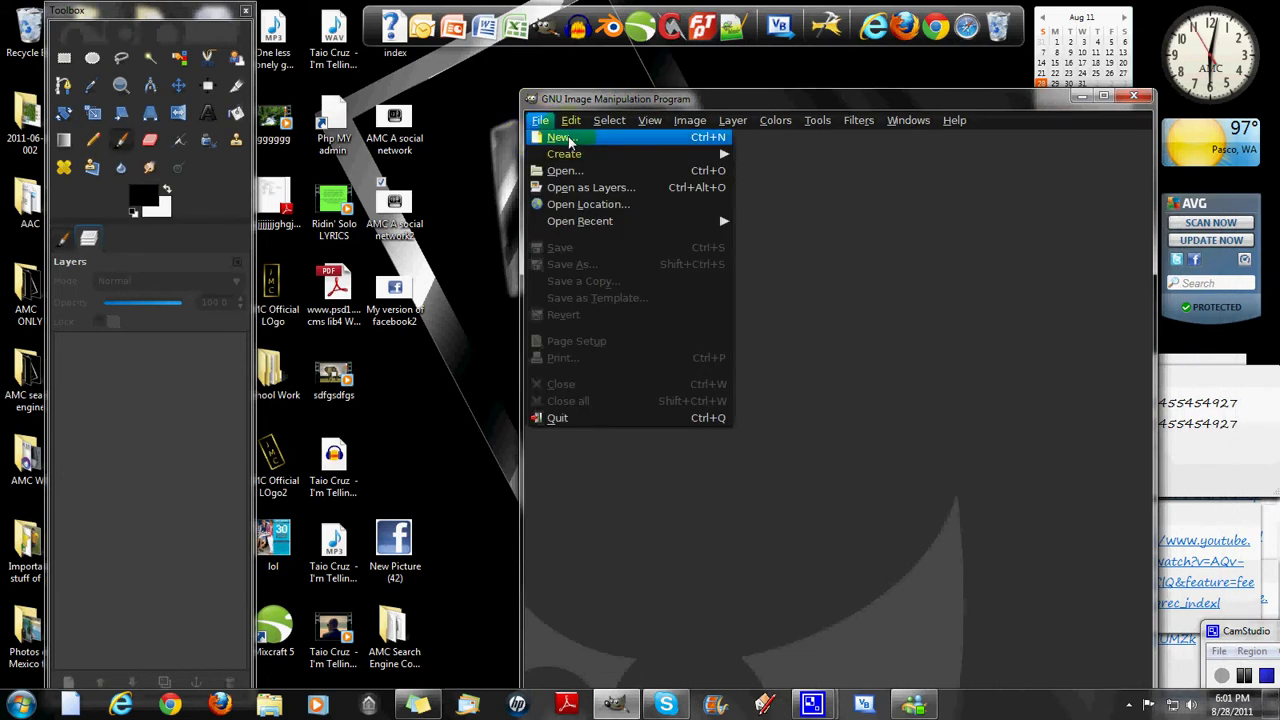
click(558, 138)
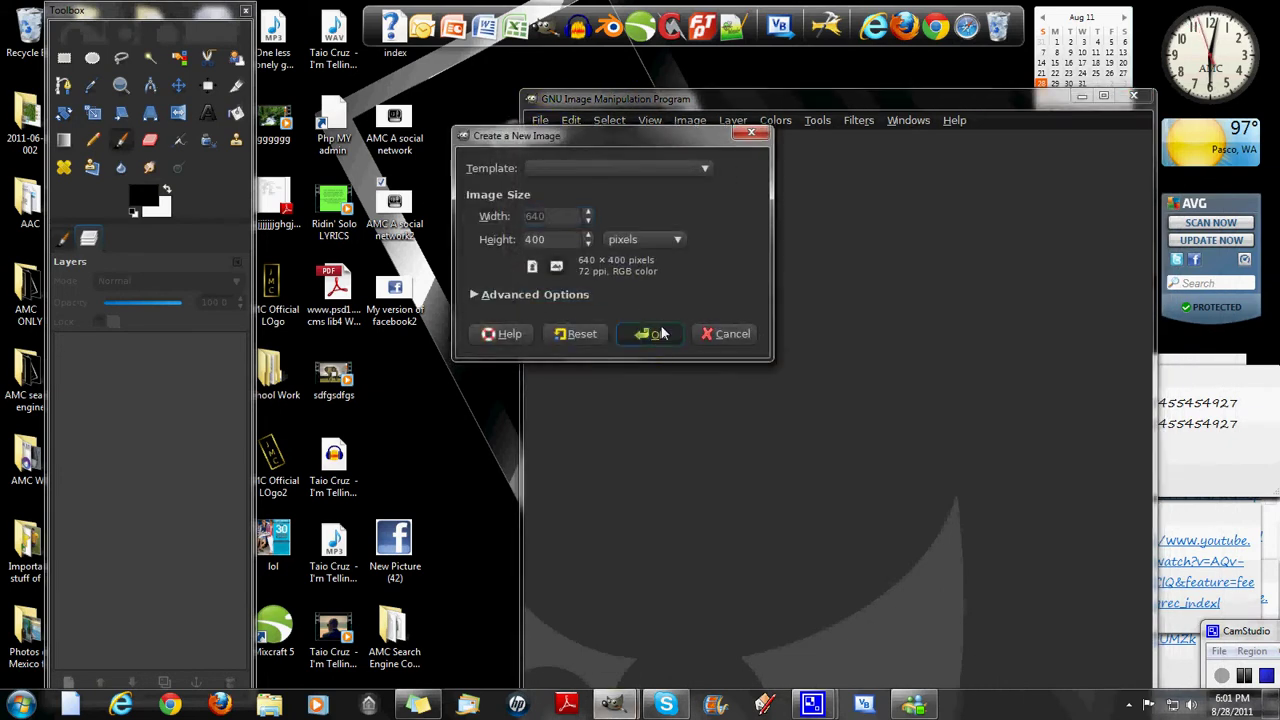
click(660, 333)
click(540, 120)
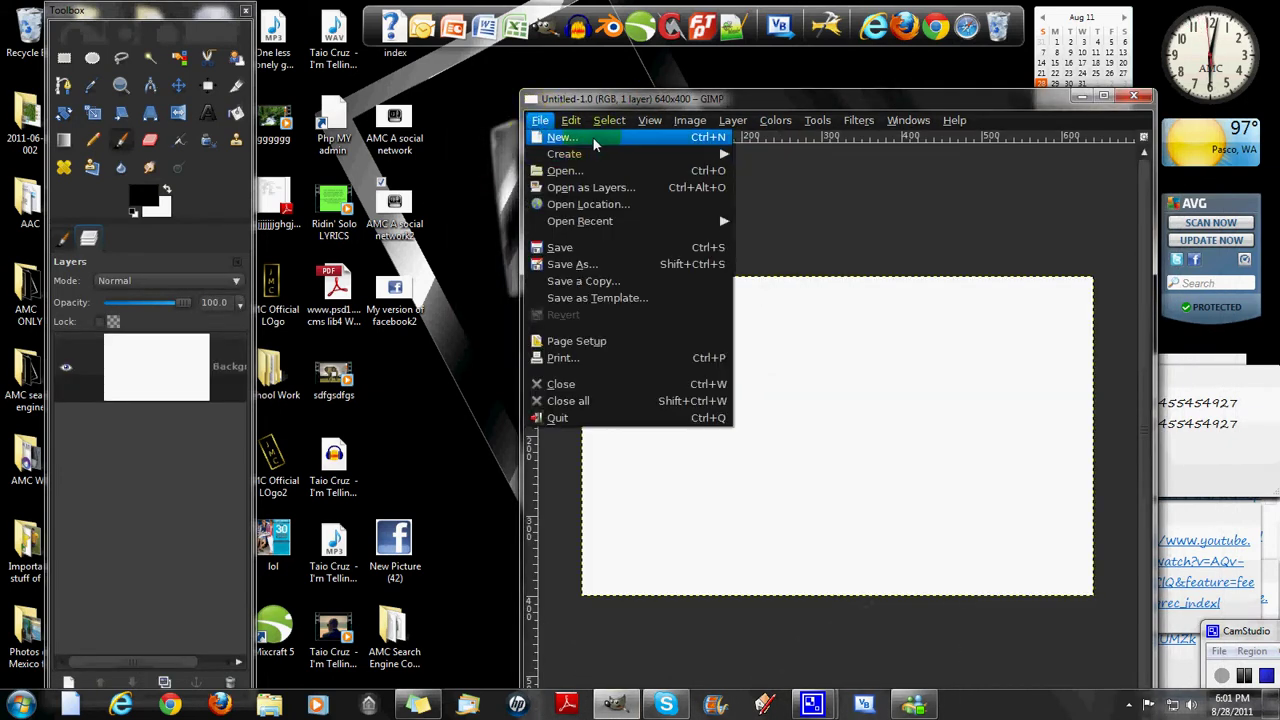
click(592, 137)
click(664, 334)
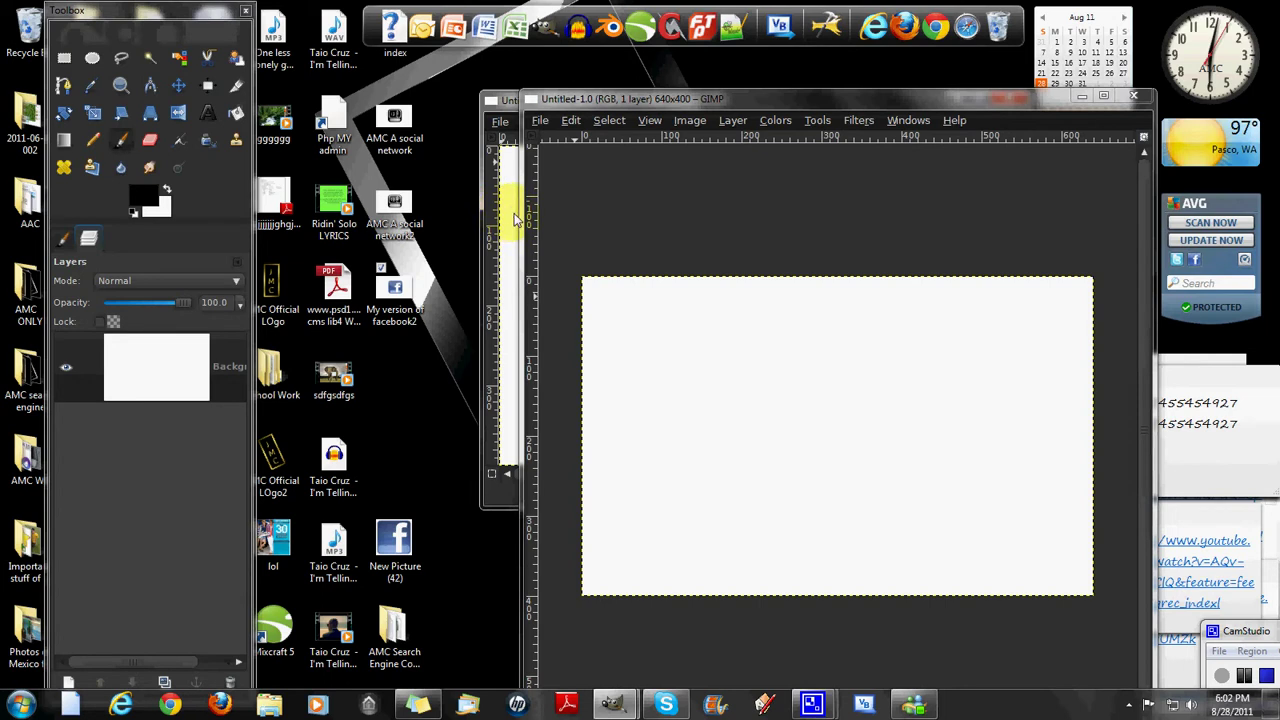
Load the reference Facebook logo into GIMP and arrange it beside the blank image
drag(514, 215, 512, 212)
drag(500, 100, 326, 141)
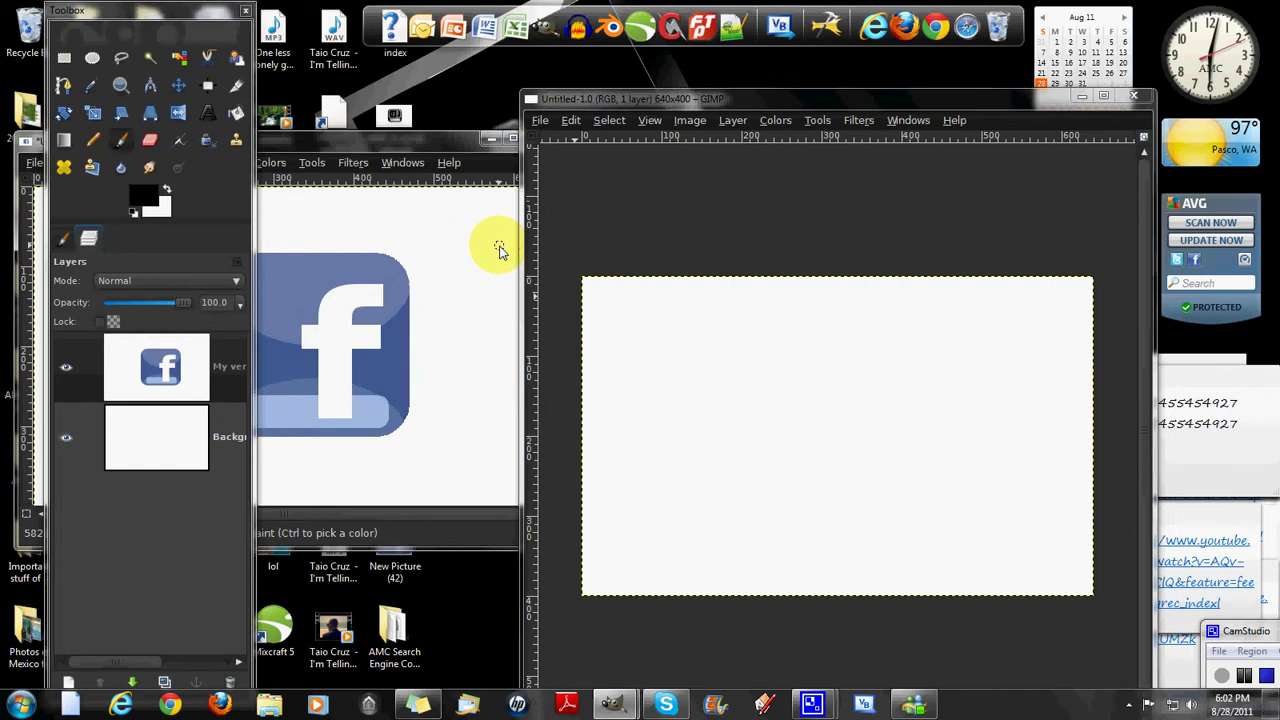
drag(688, 100, 1278, 100)
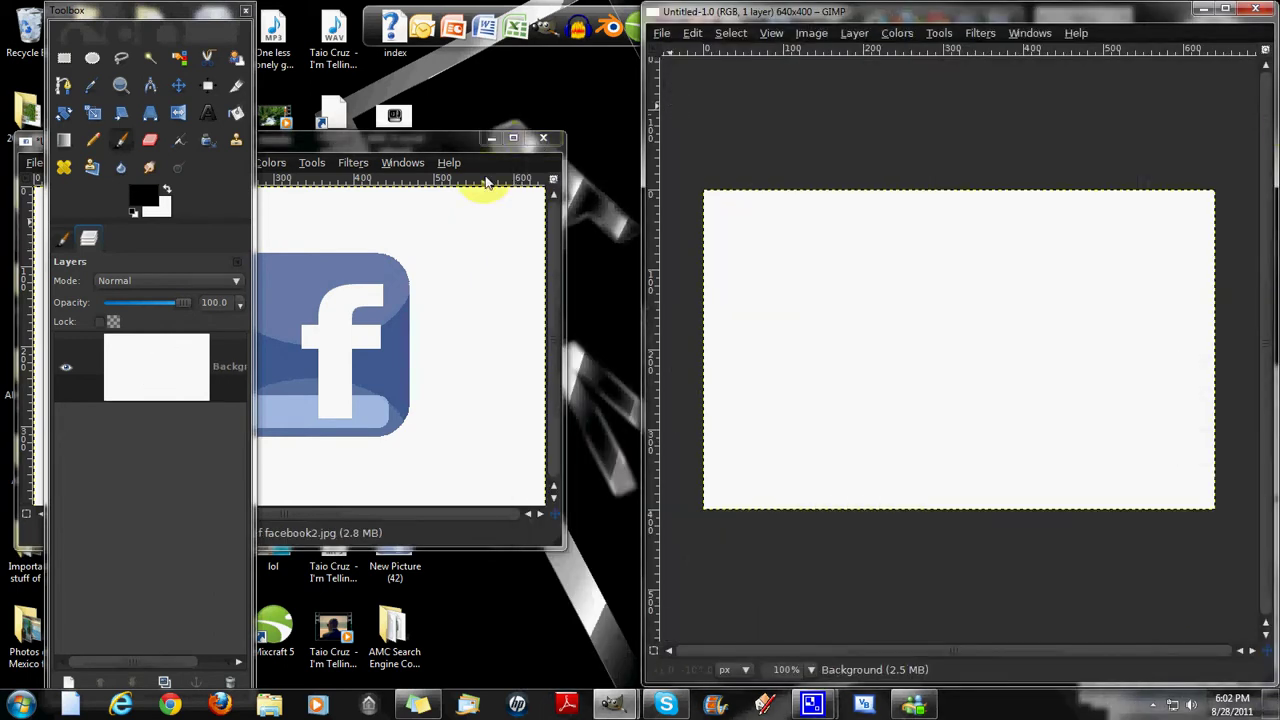
drag(198, 14, 168, 20)
drag(765, 12, 1278, 8)
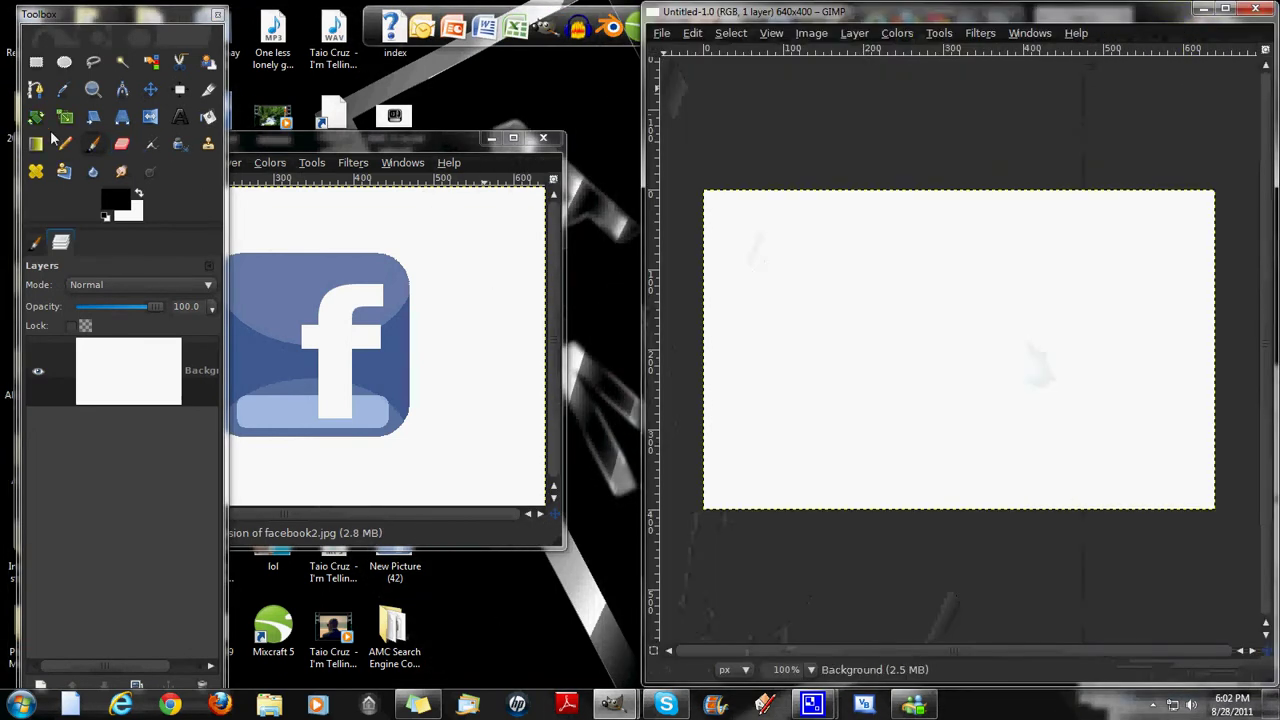
Select a square mid-canvas with rounded corners at radius about 38.6
click(41, 69)
drag(830, 244, 1123, 436)
click(35, 242)
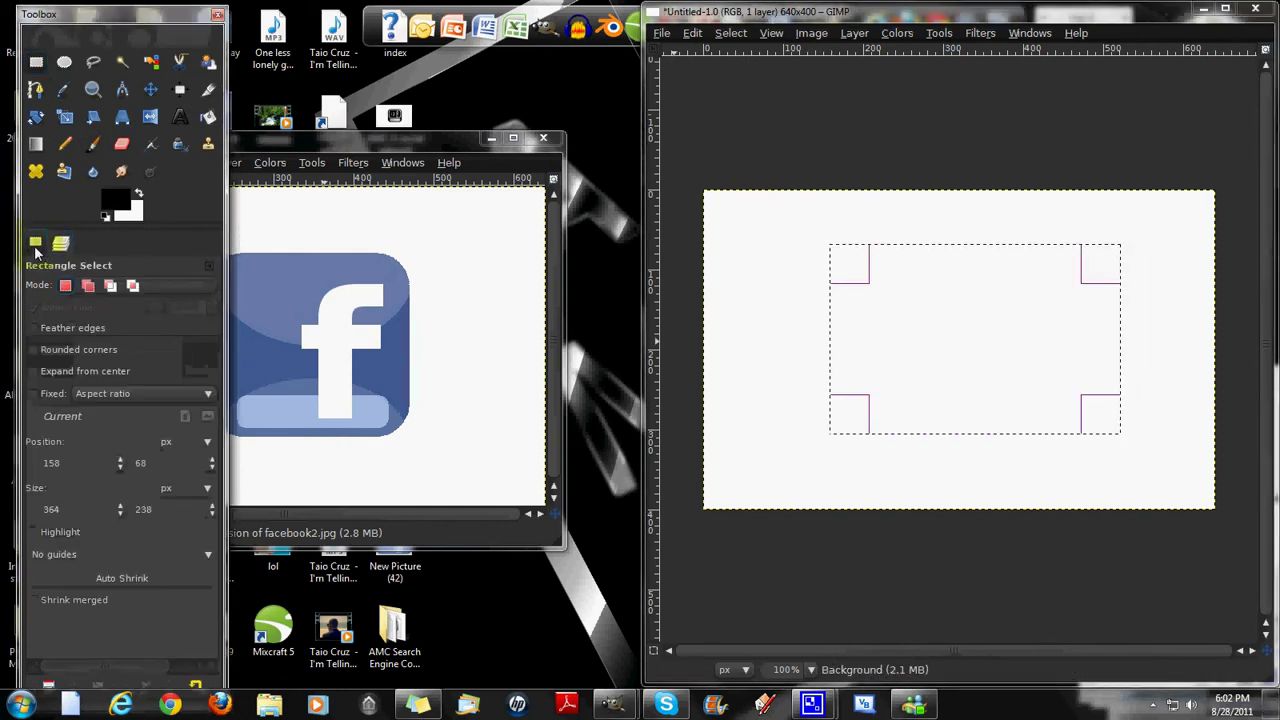
click(34, 350)
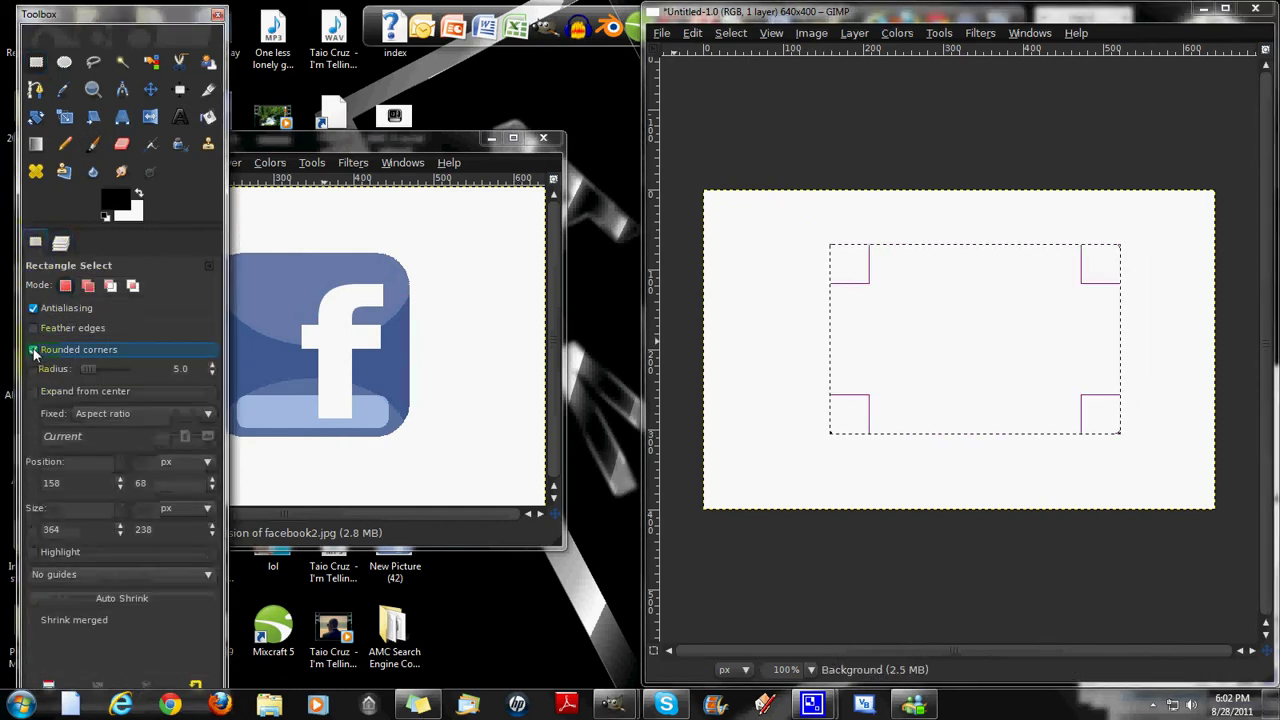
drag(89, 372, 114, 375)
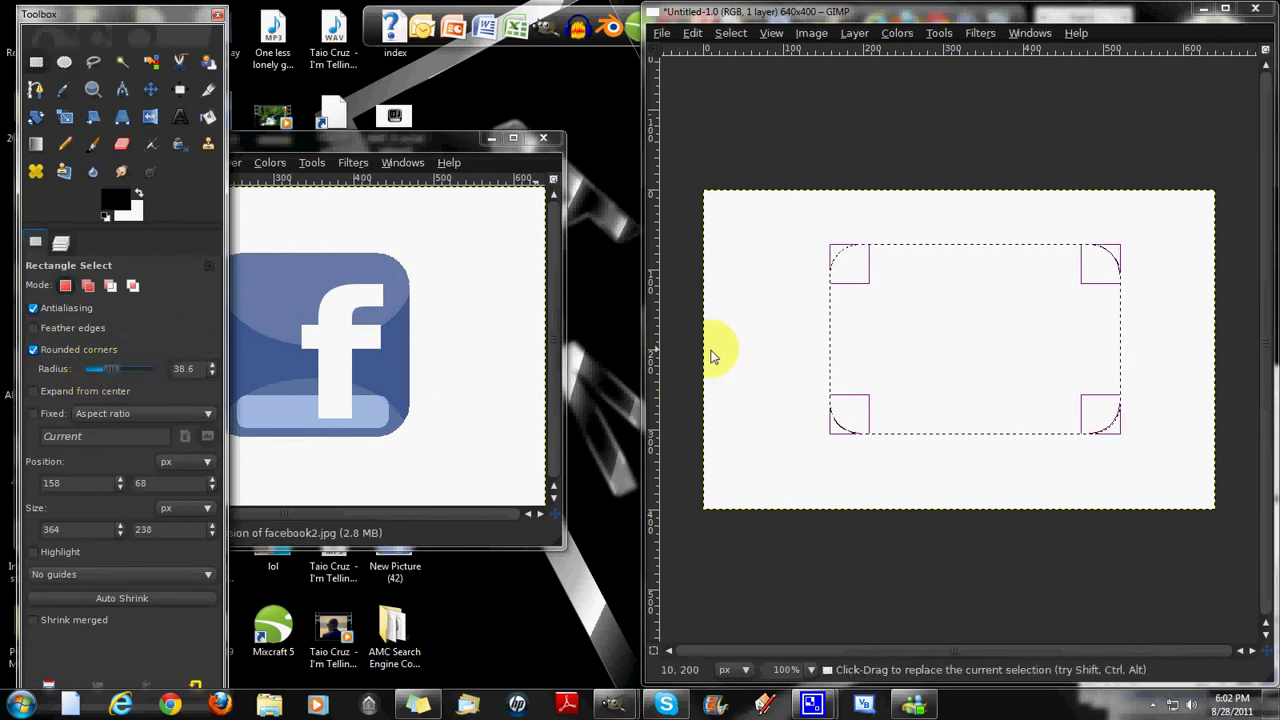
drag(850, 343, 941, 336)
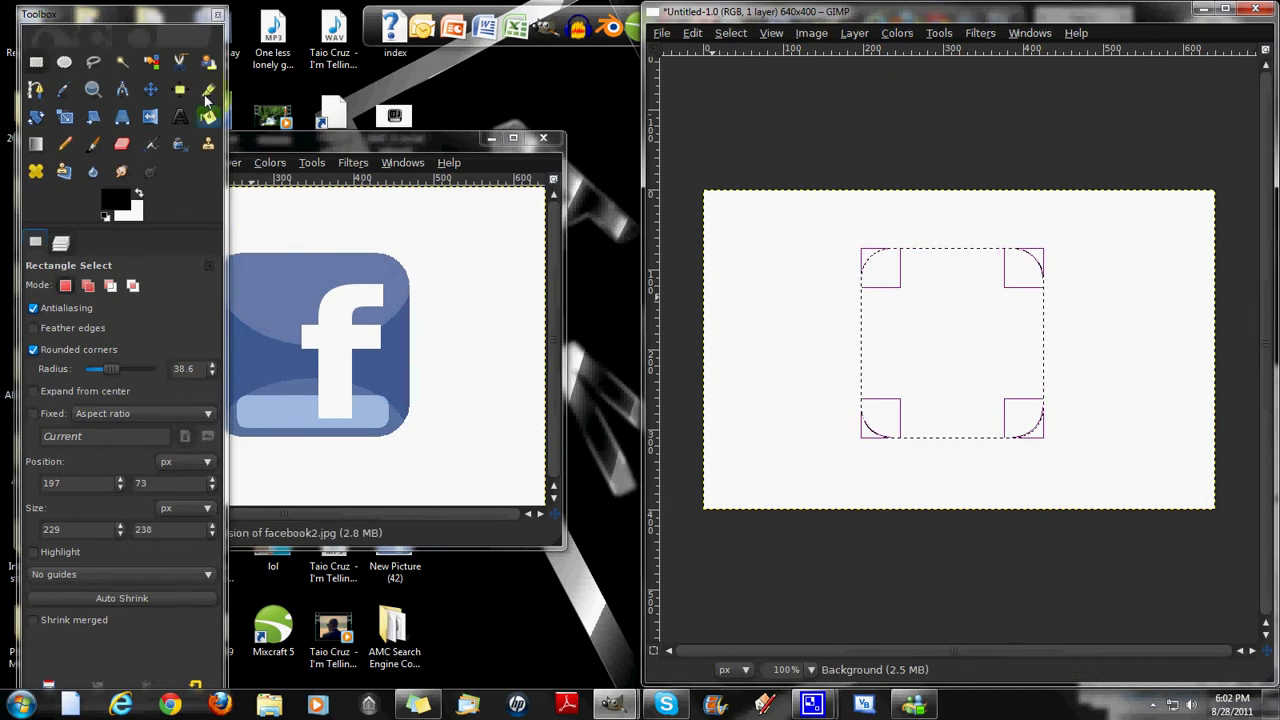
drag(213, 120, 144, 192)
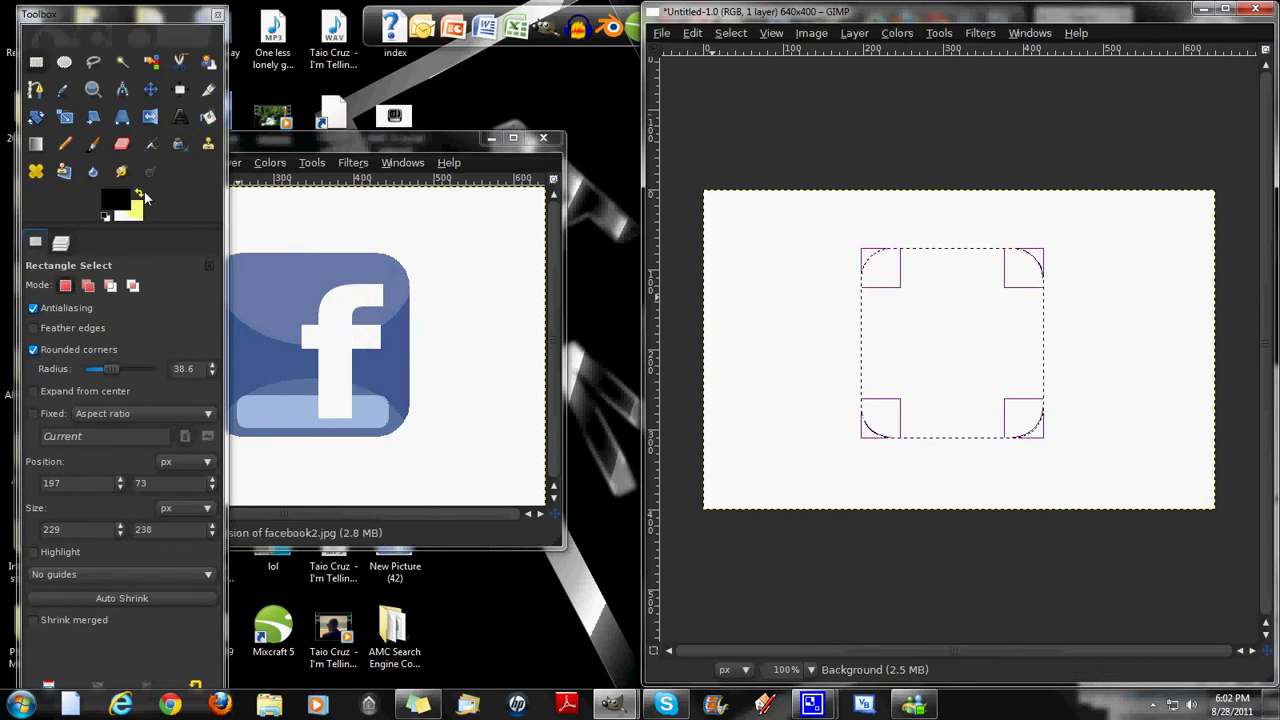
Sample the reference logo's blue and bucket-fill the rounded square with it
click(62, 92)
click(268, 356)
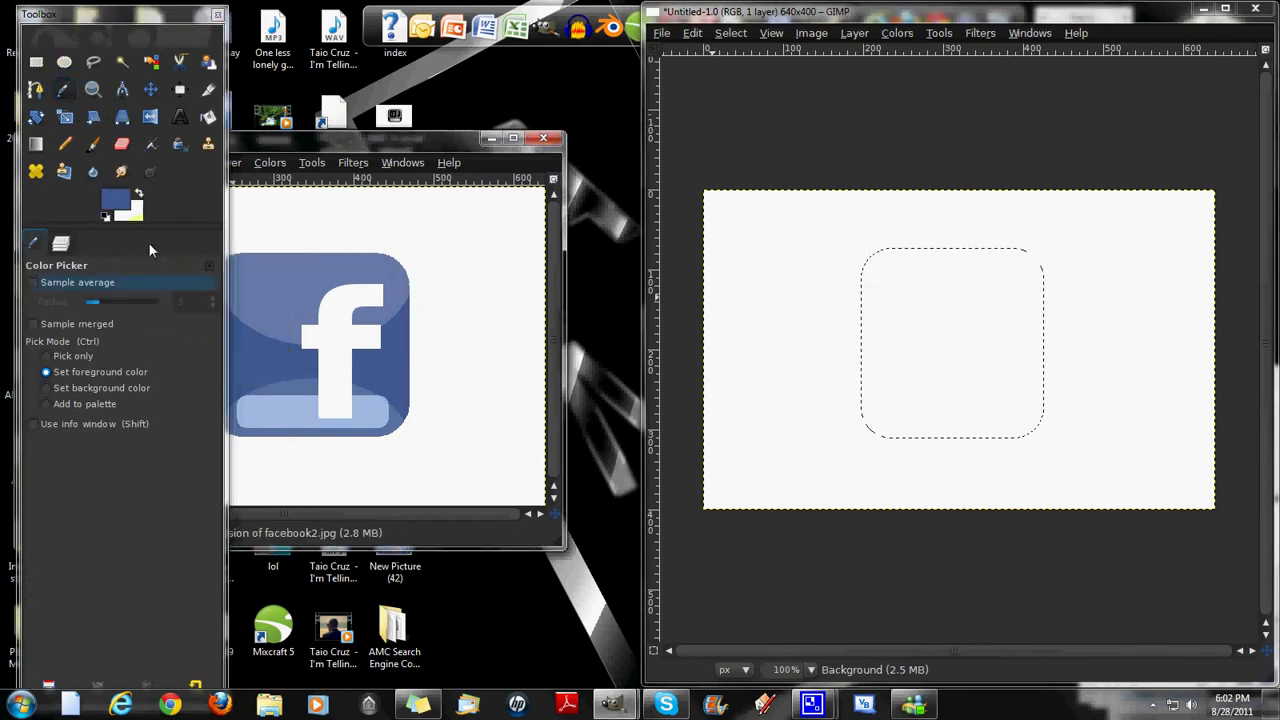
click(207, 116)
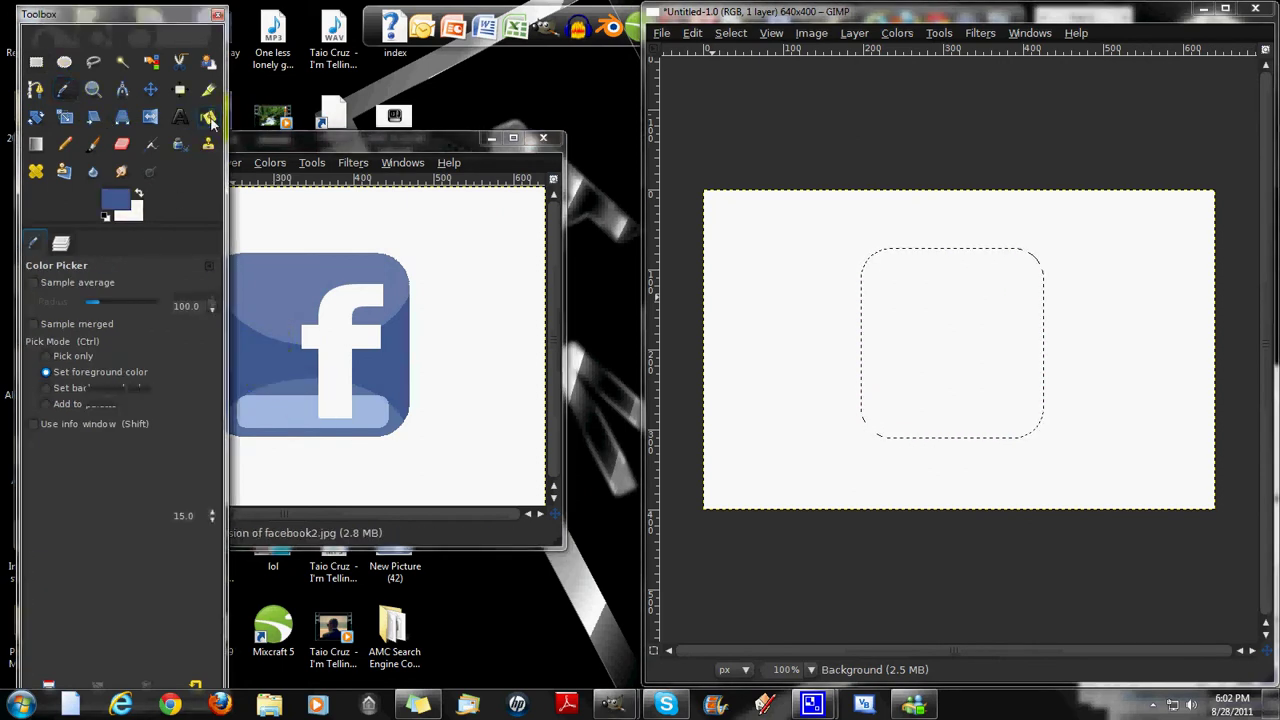
click(940, 349)
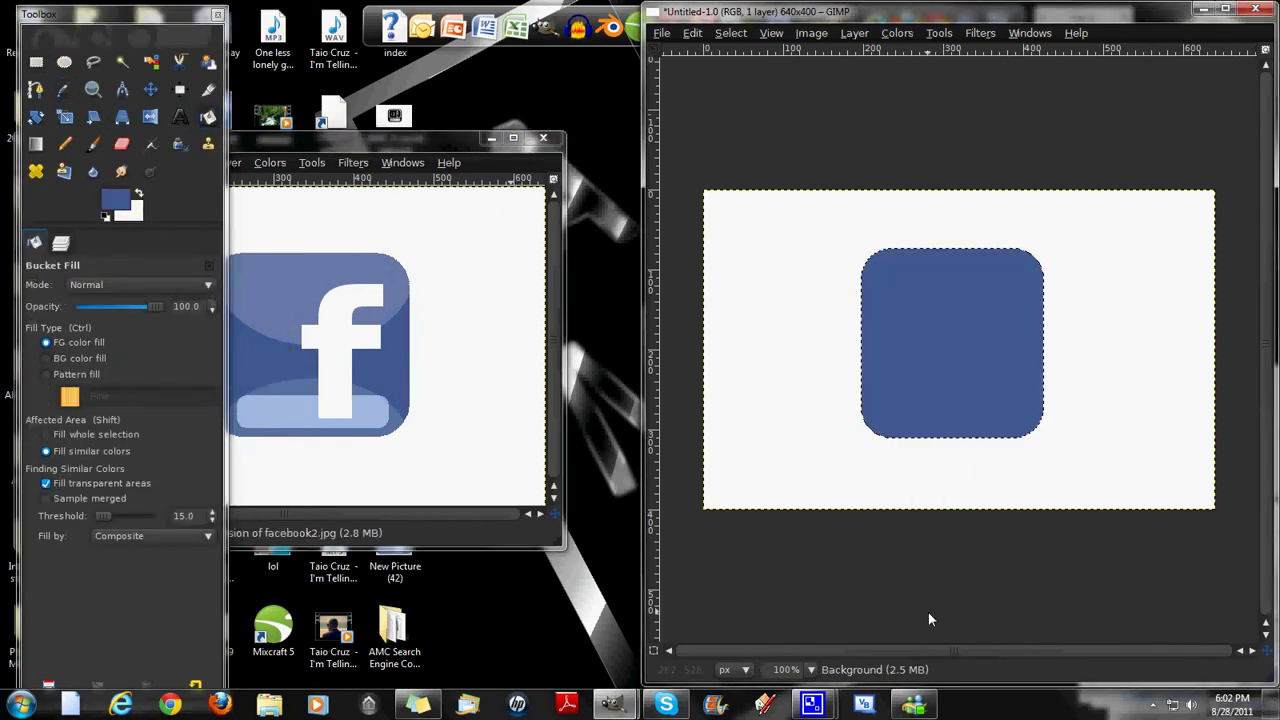
click(78, 246)
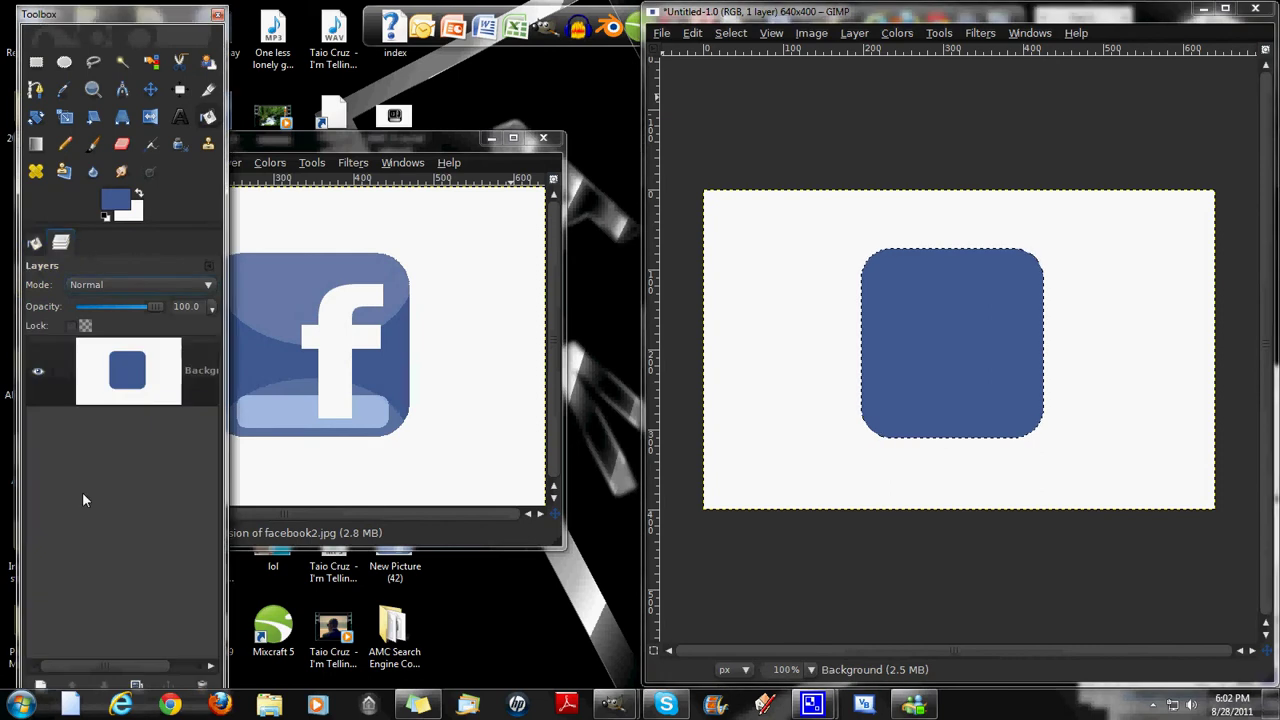
Add a transparent layer and select a rounded strip (radius 12.5) near the square's bottom
click(40, 688)
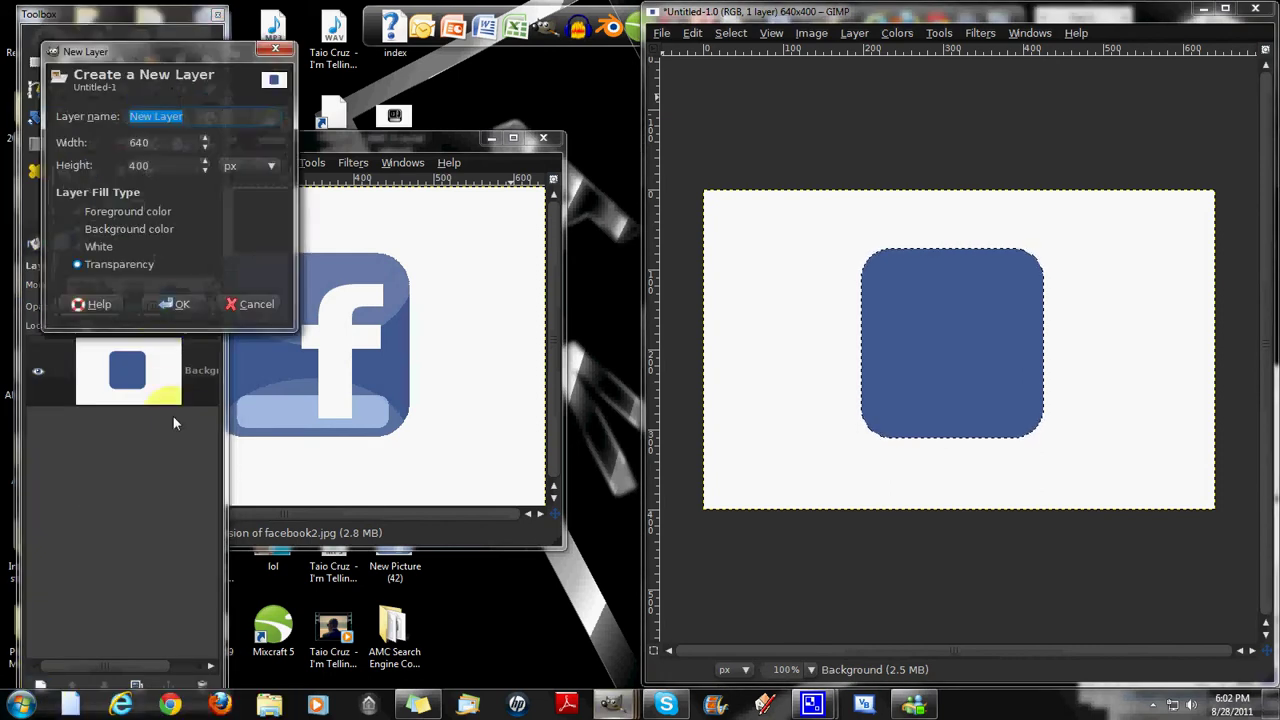
click(162, 309)
click(182, 355)
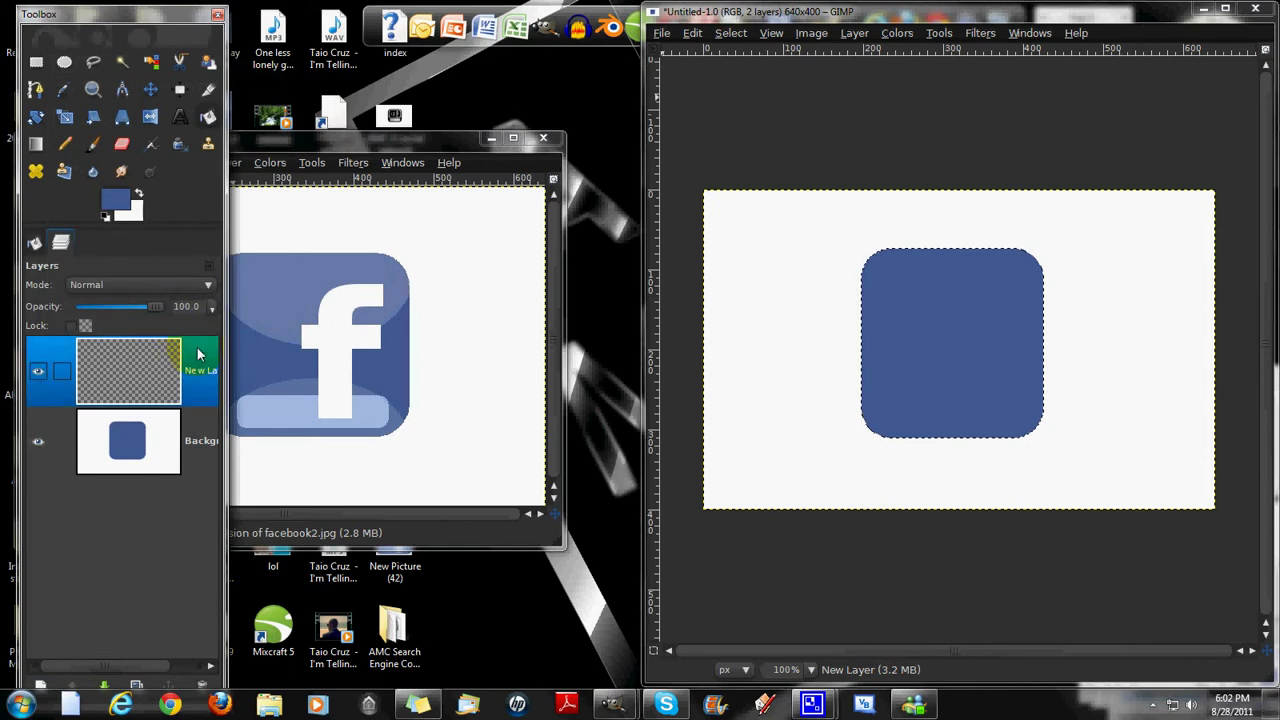
click(36, 63)
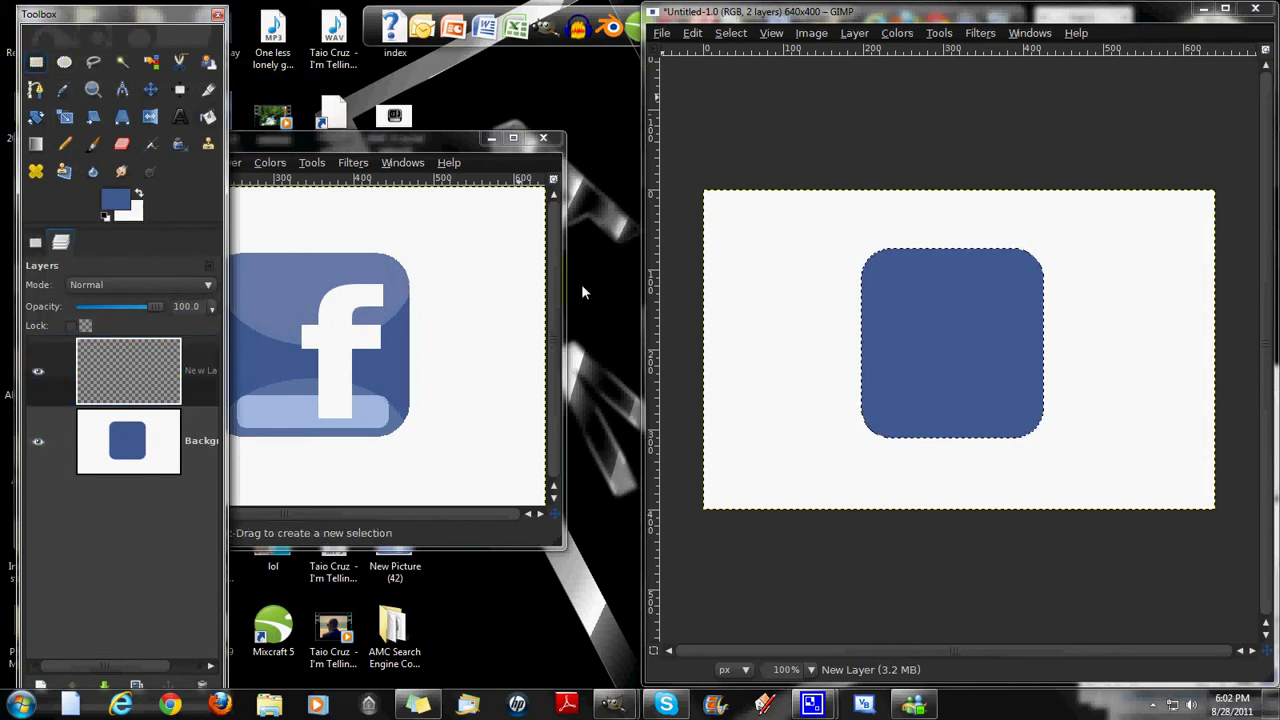
drag(886, 396, 1029, 429)
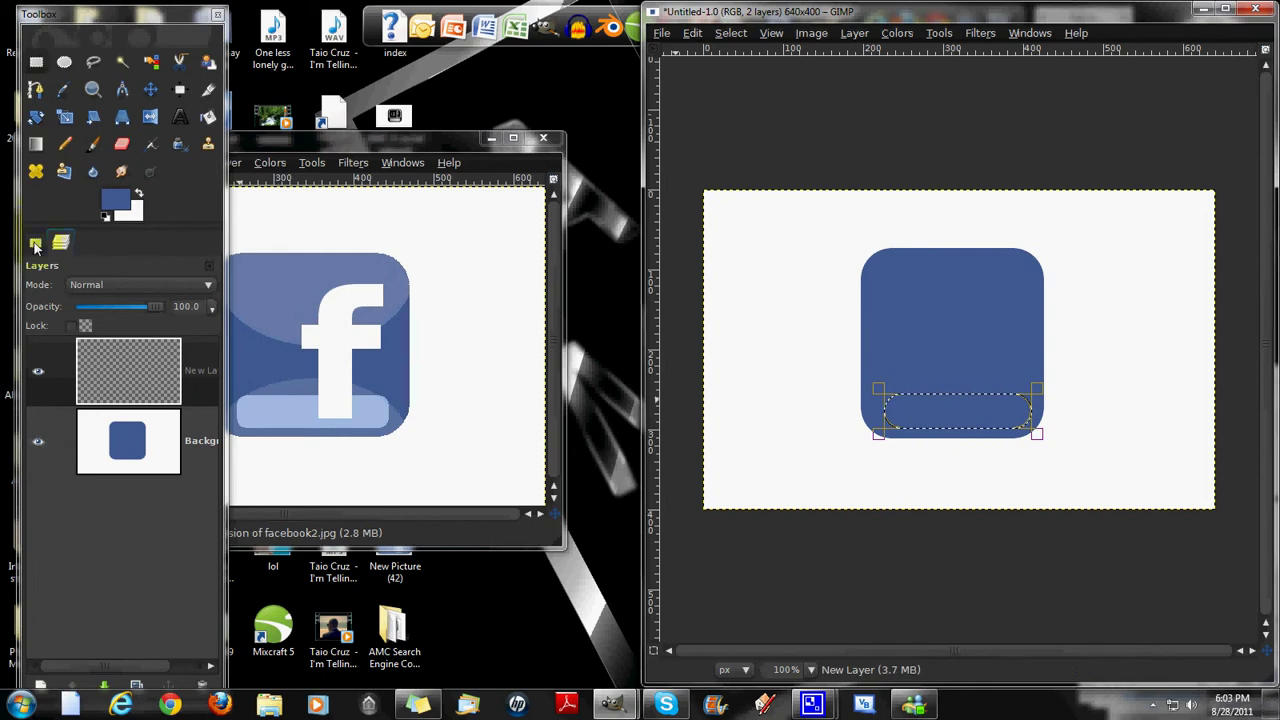
click(36, 241)
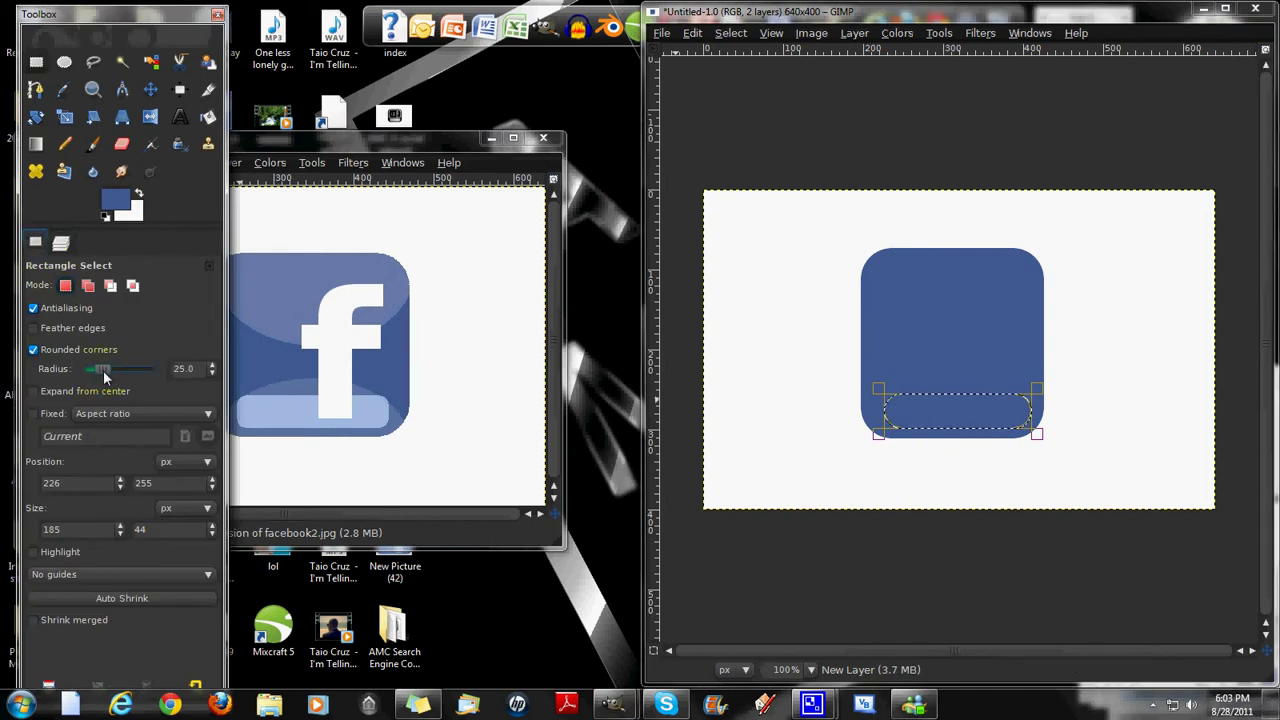
drag(96, 372, 94, 372)
Sample the light blue from the reference bar and bucket-fill the strip with it
click(62, 89)
click(283, 413)
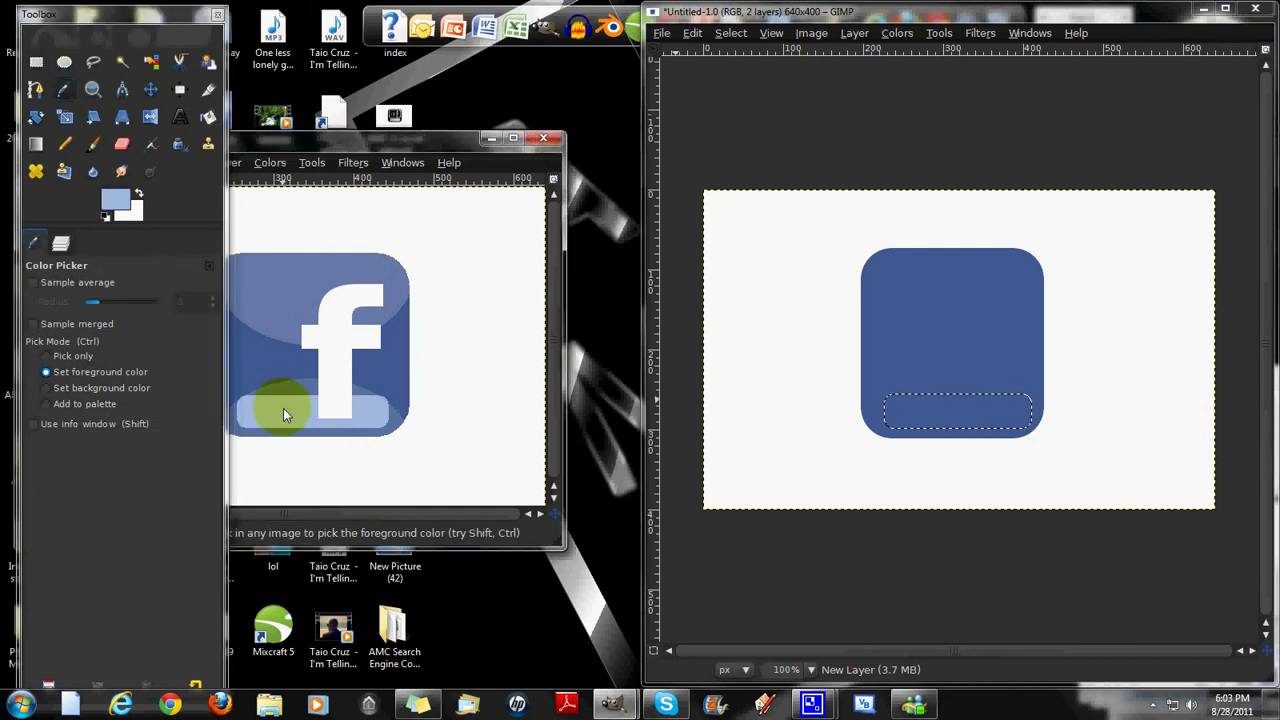
click(205, 117)
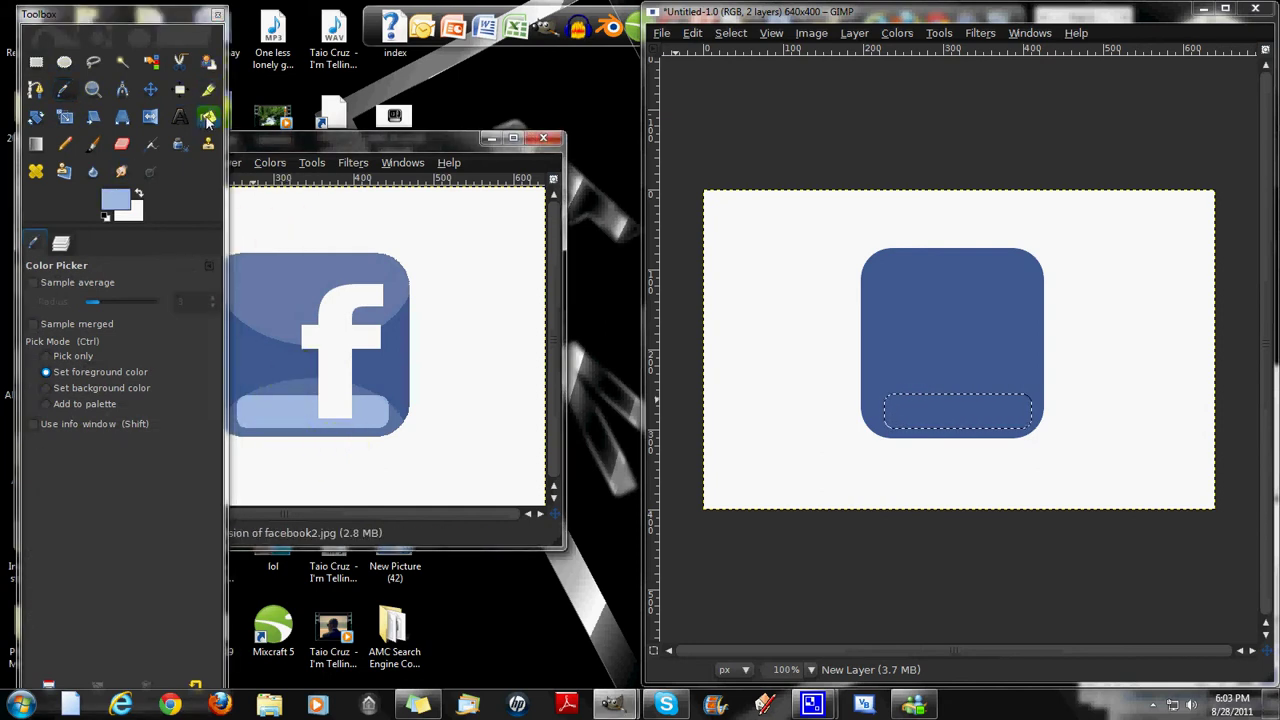
click(980, 420)
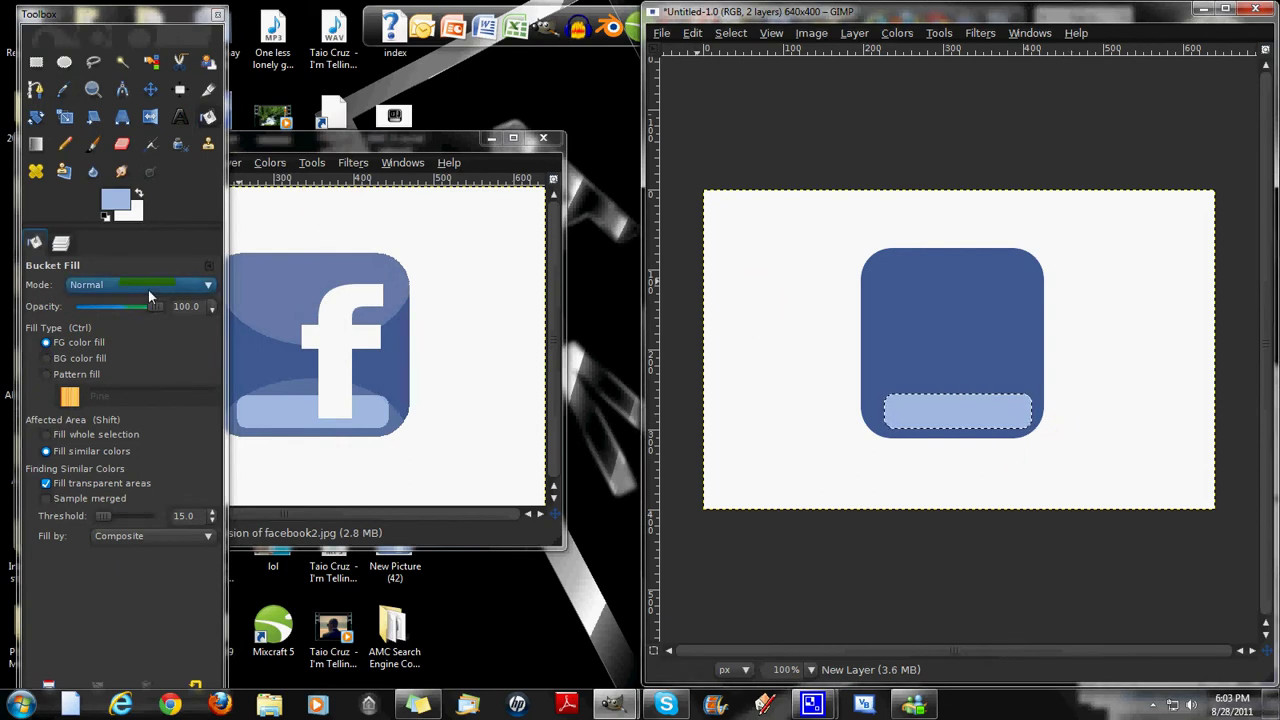
Type a white letter 'f' in a text box over the square's right side
click(176, 118)
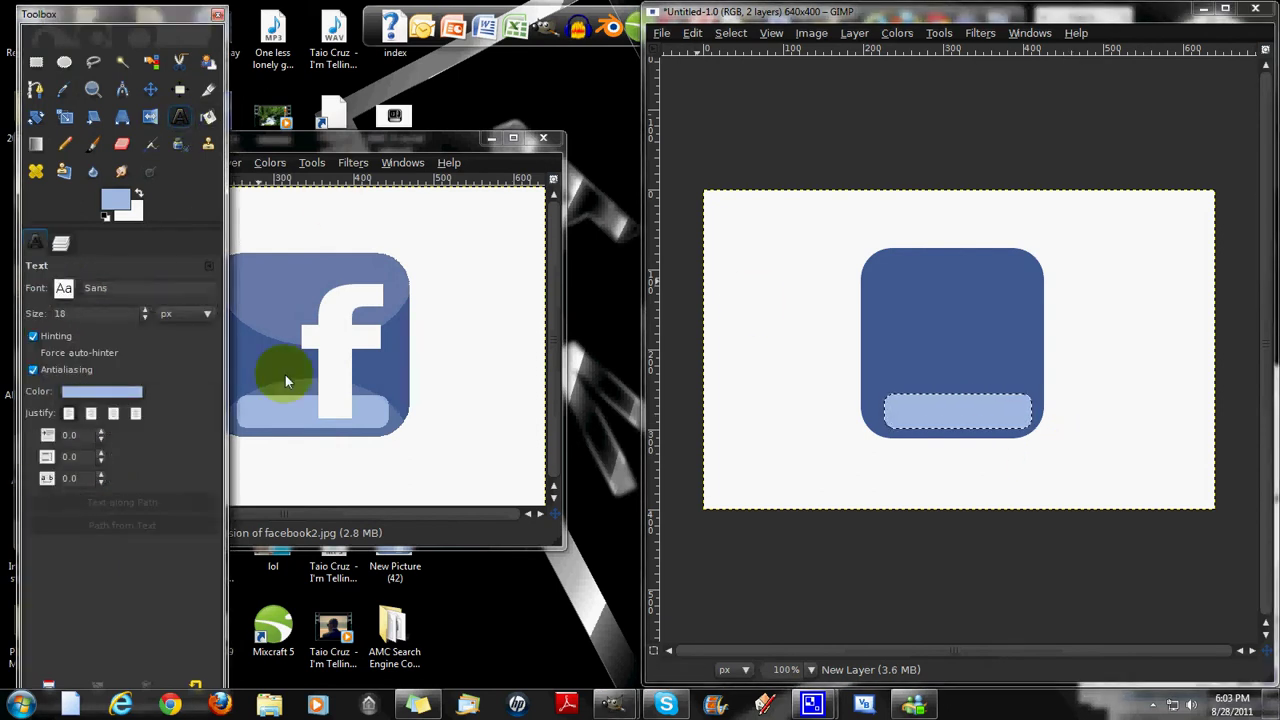
click(101, 391)
click(313, 295)
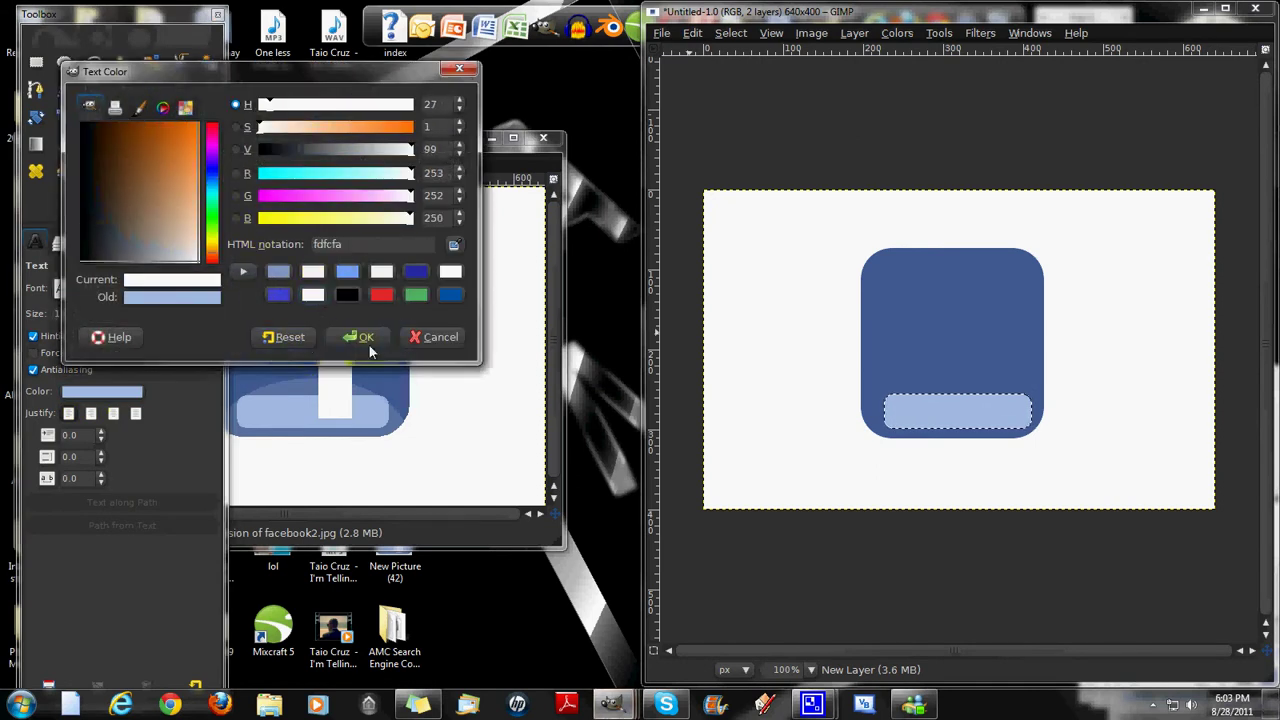
click(358, 337)
drag(940, 264, 1033, 421)
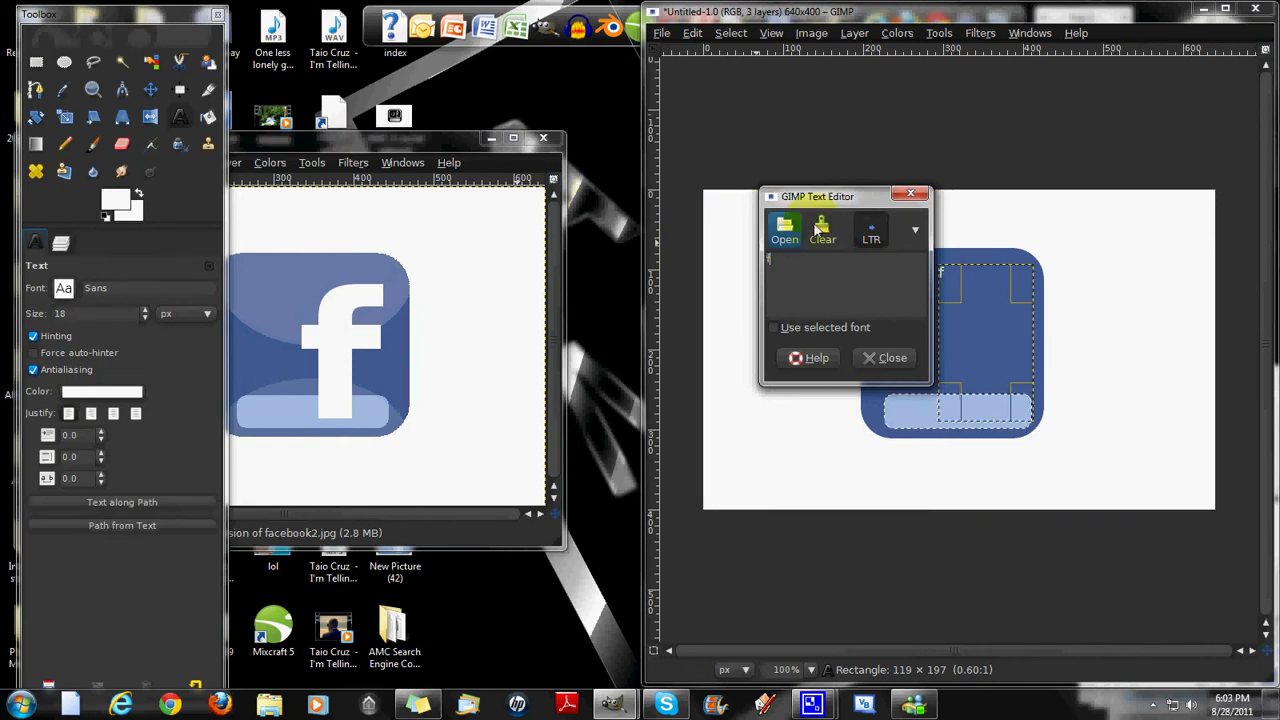
text(f)
click(910, 193)
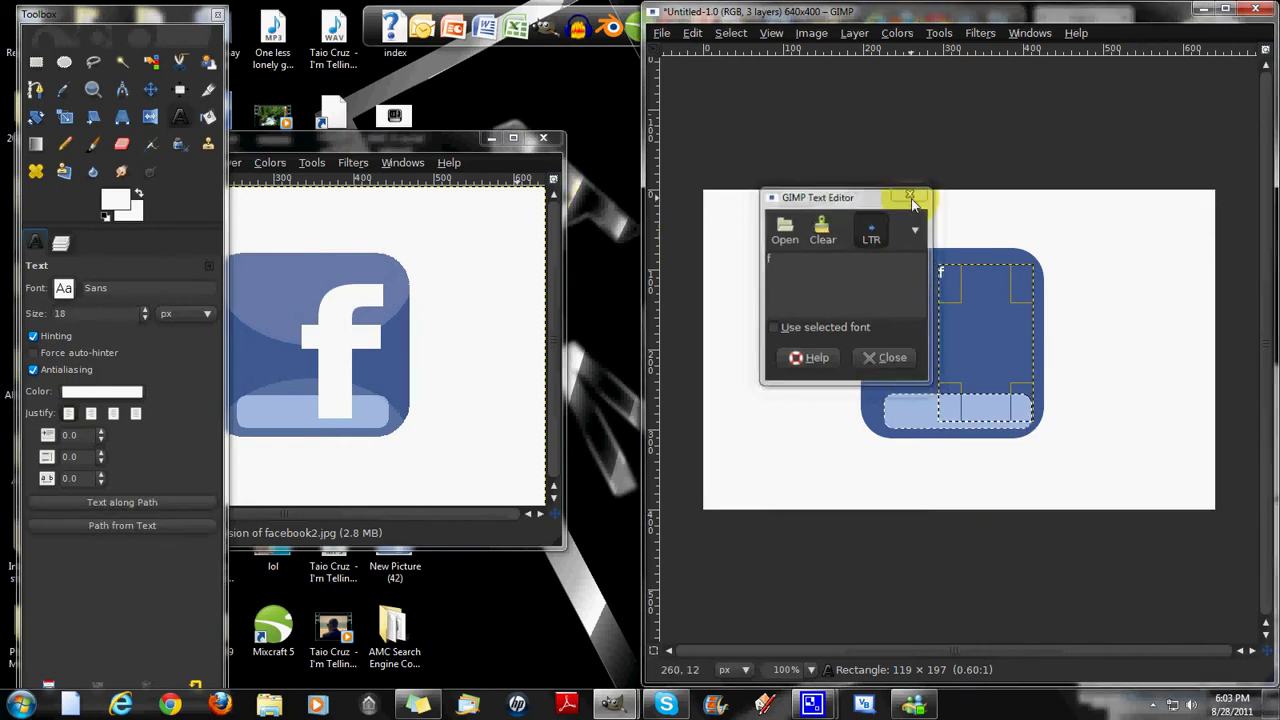
Make the 'f' Sans Bold at 218 px and move it to sit within the square
click(74, 296)
click(89, 340)
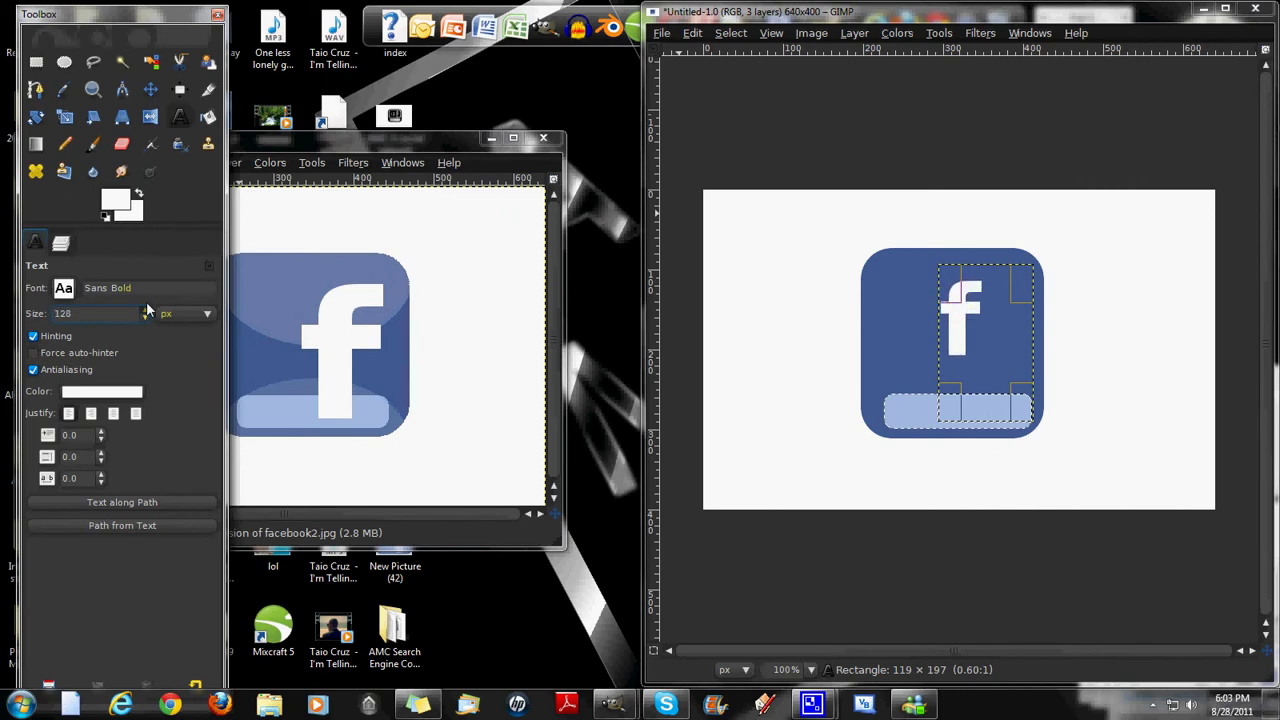
drag(145, 310, 145, 318)
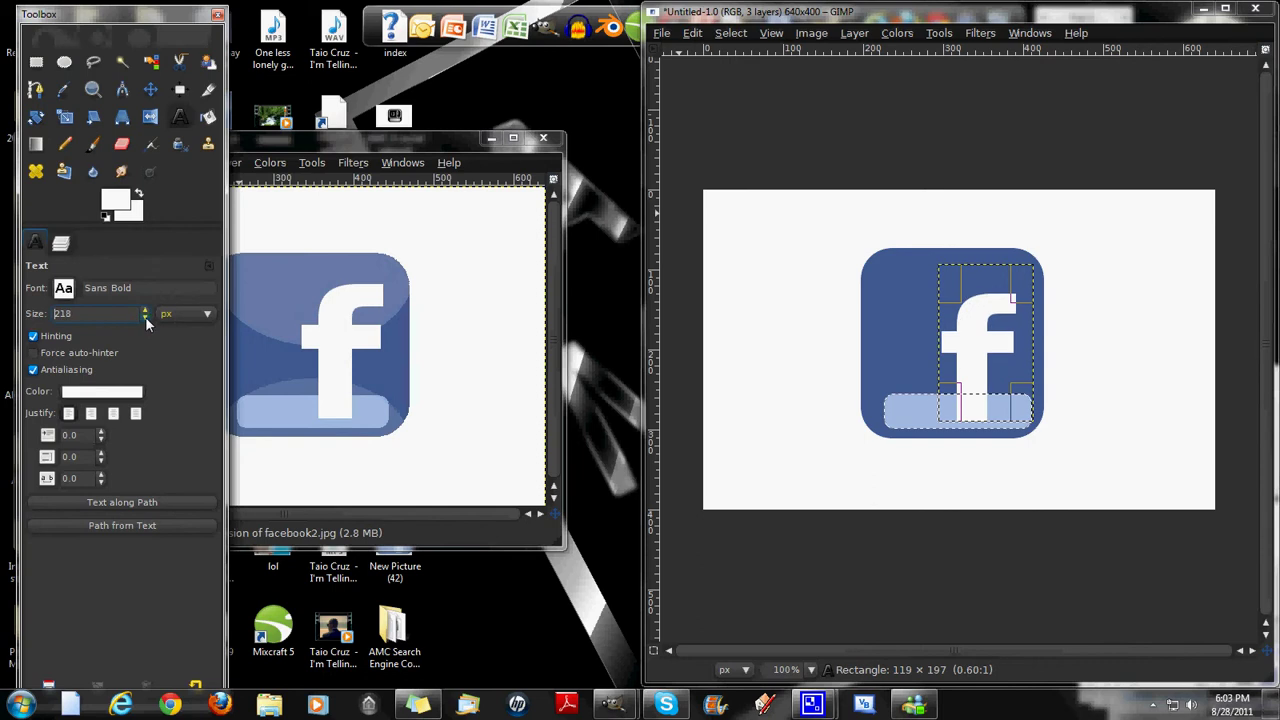
click(967, 333)
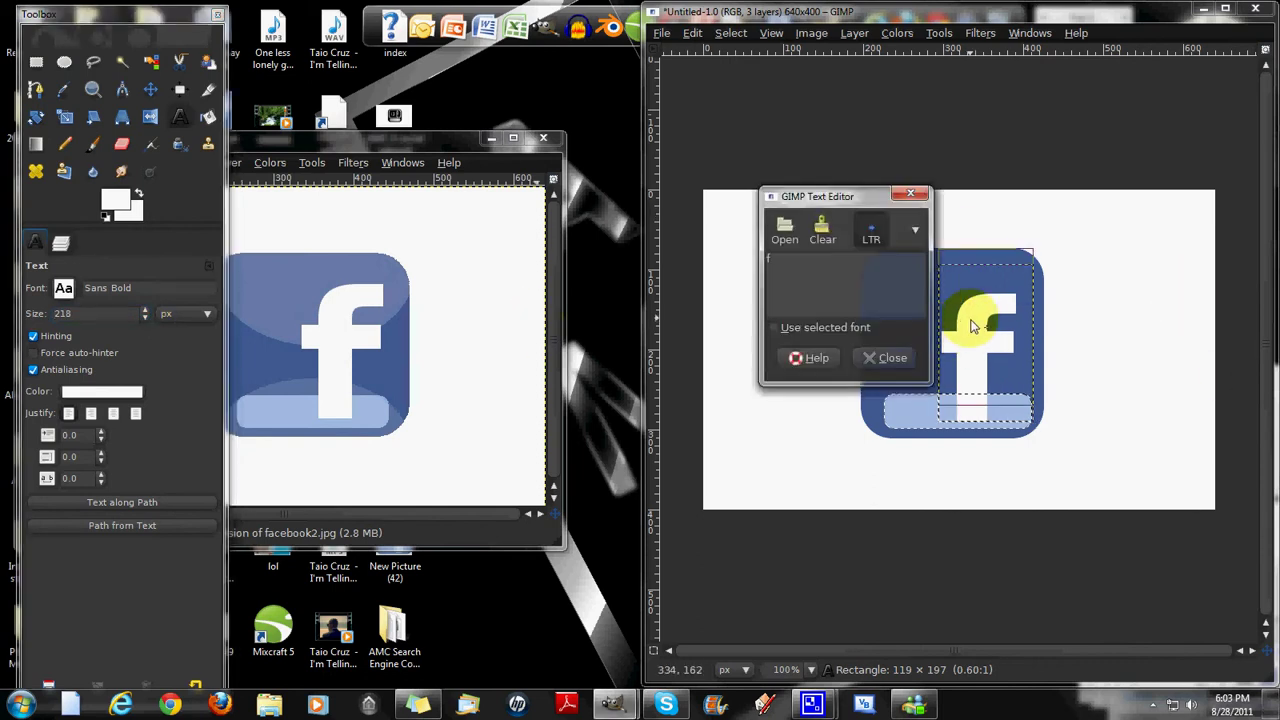
click(978, 403)
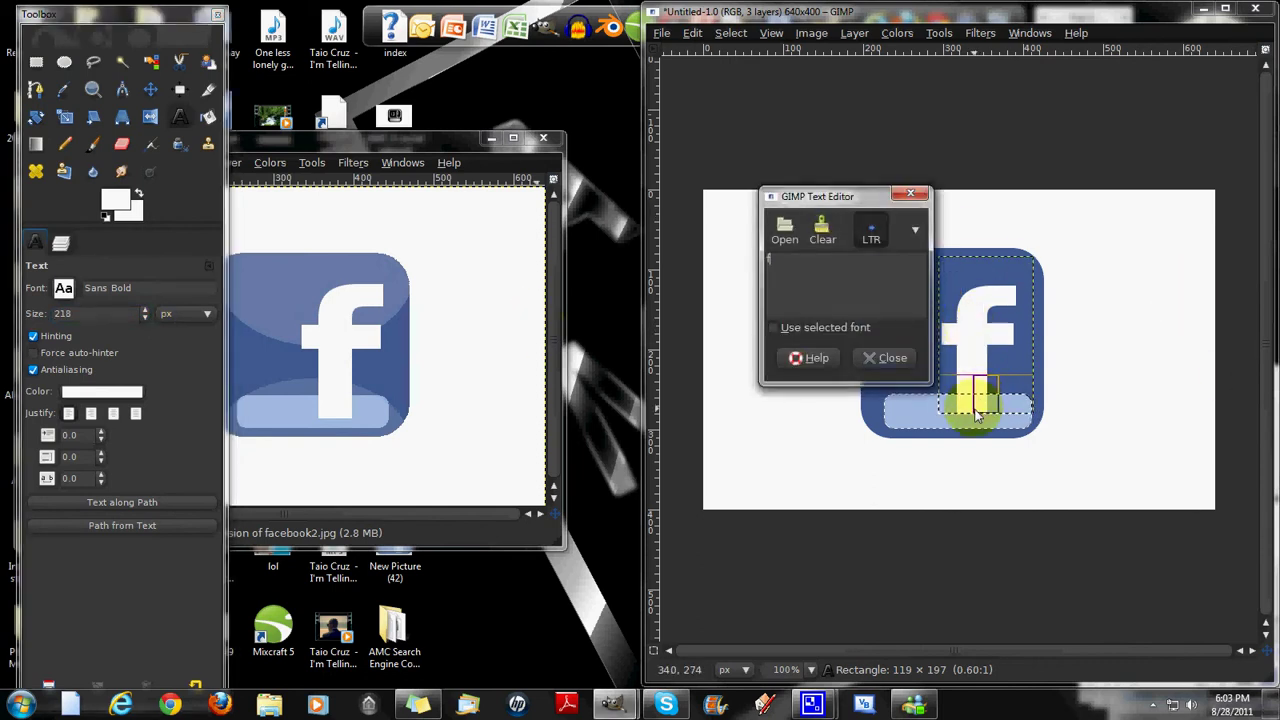
mouse_move(995, 424)
mouse_down()
mouse_move(975, 358)
mouse_move(990, 366)
mouse_up()
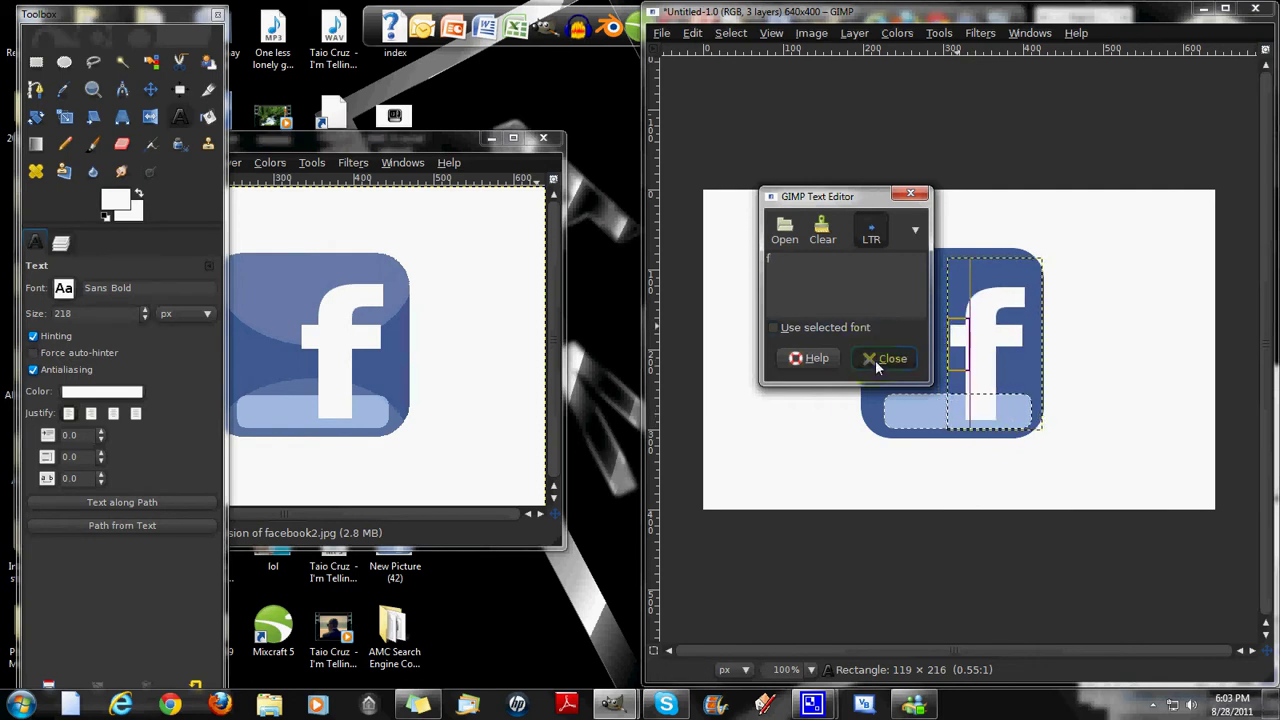
click(884, 358)
Add a new transparent layer and draw an ellipse selection over the square's top half
click(61, 243)
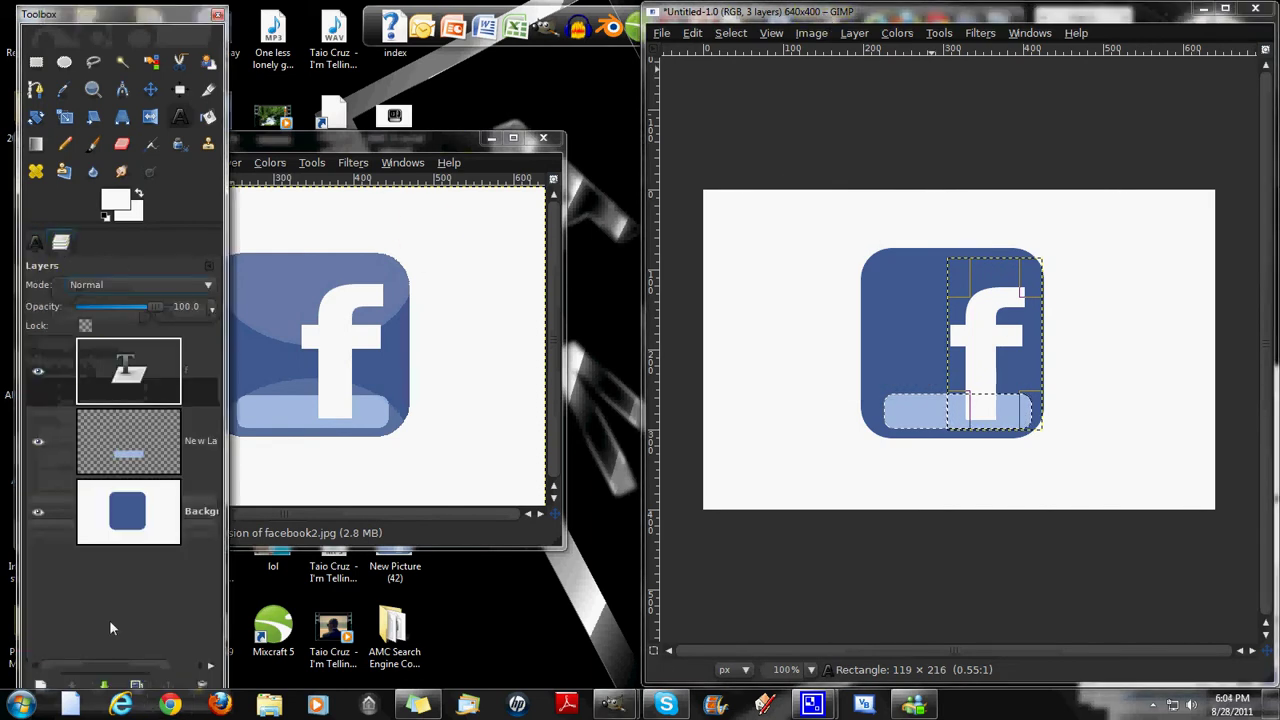
click(40, 686)
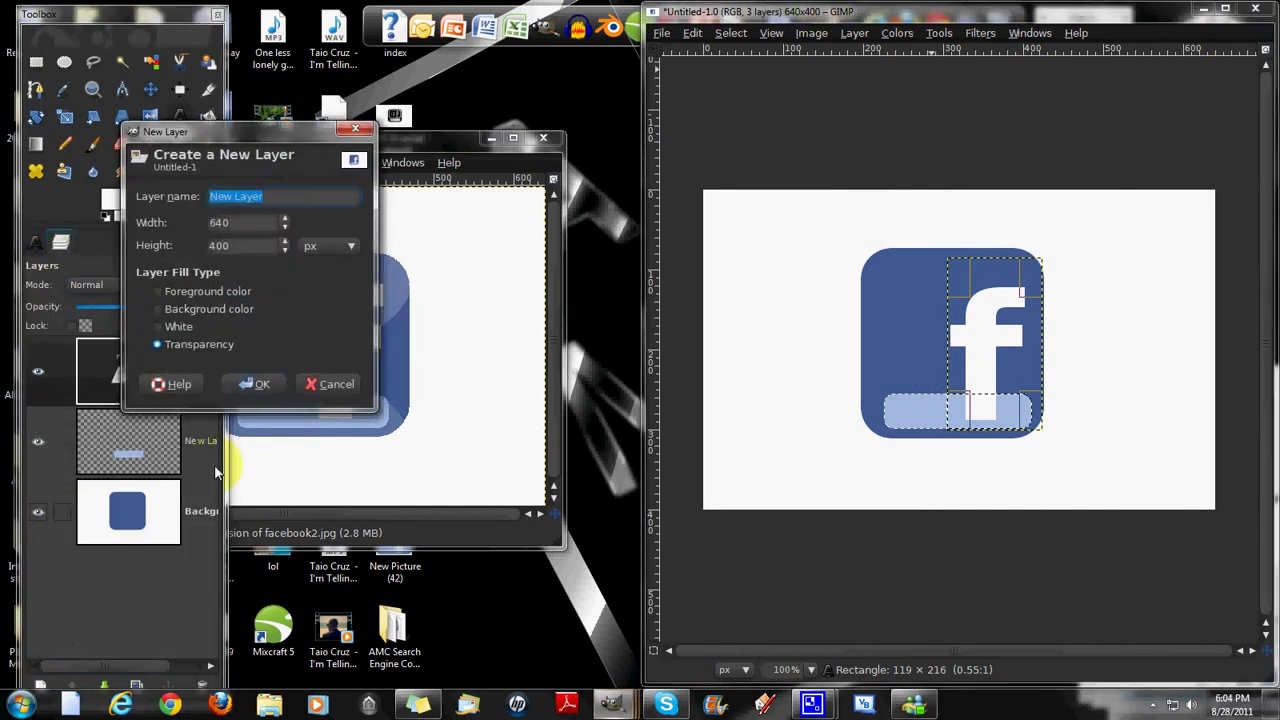
click(254, 385)
click(165, 368)
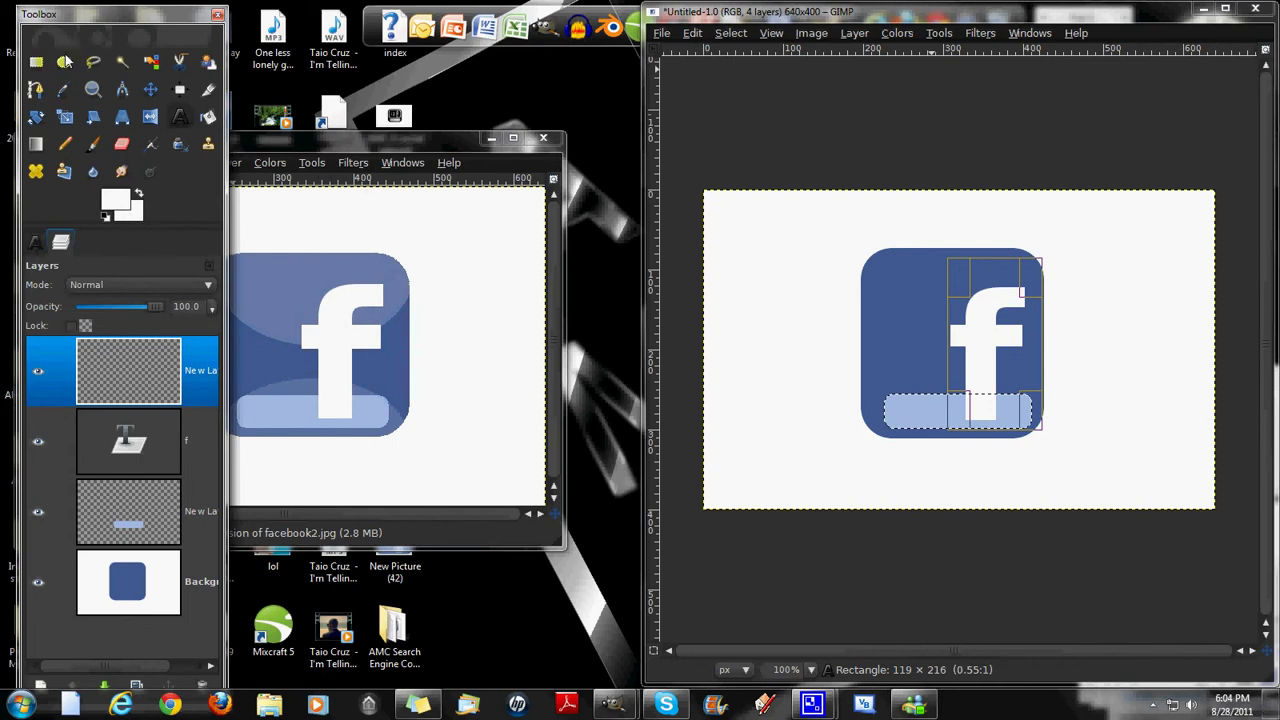
click(64, 61)
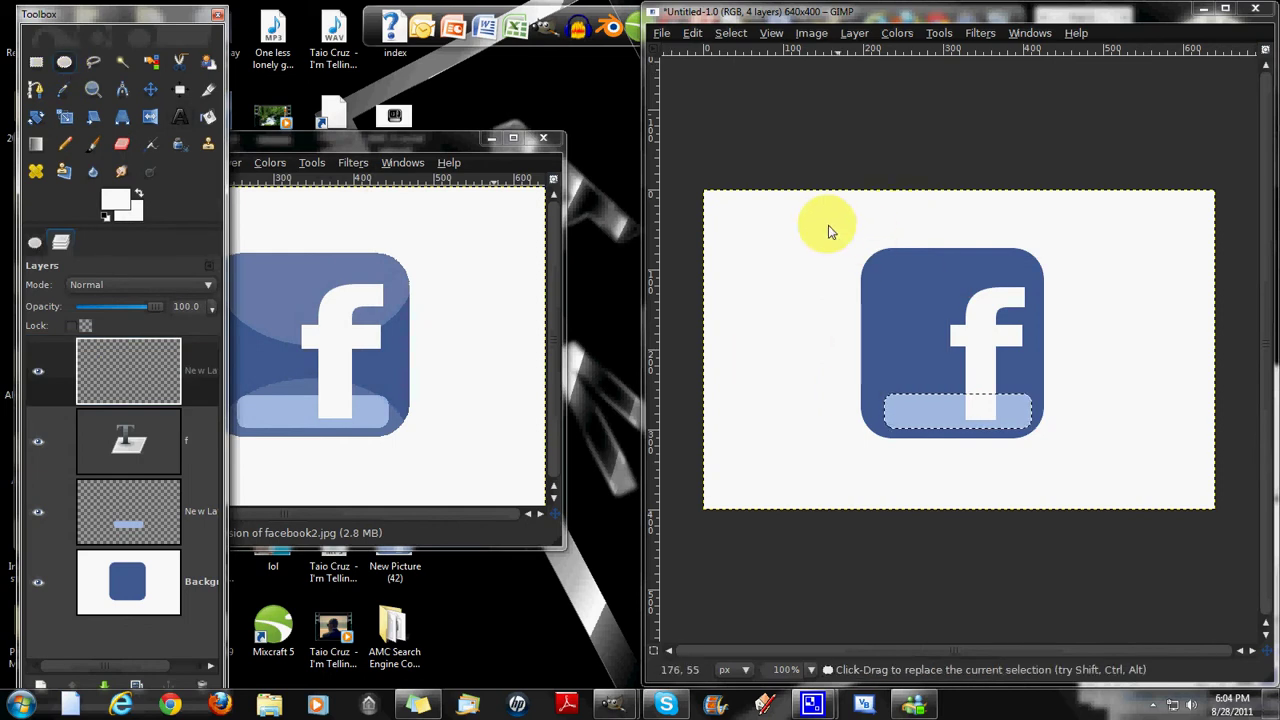
drag(840, 212, 1077, 344)
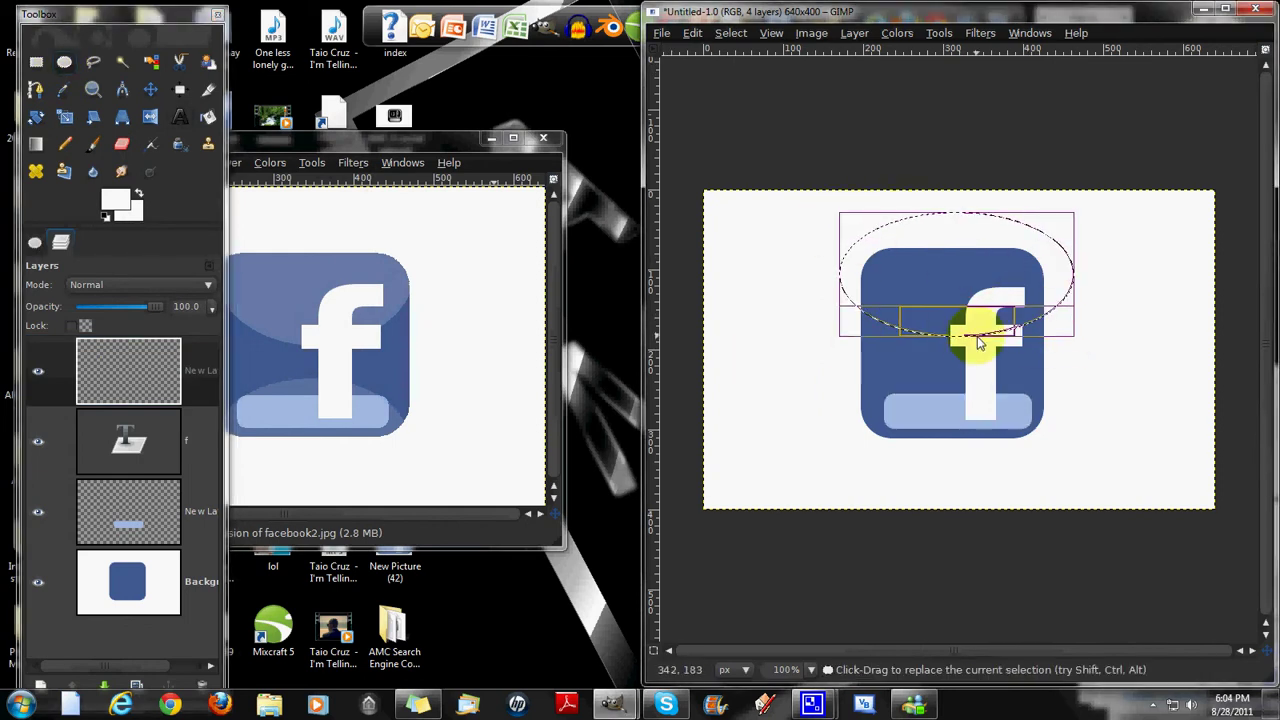
drag(970, 331, 957, 347)
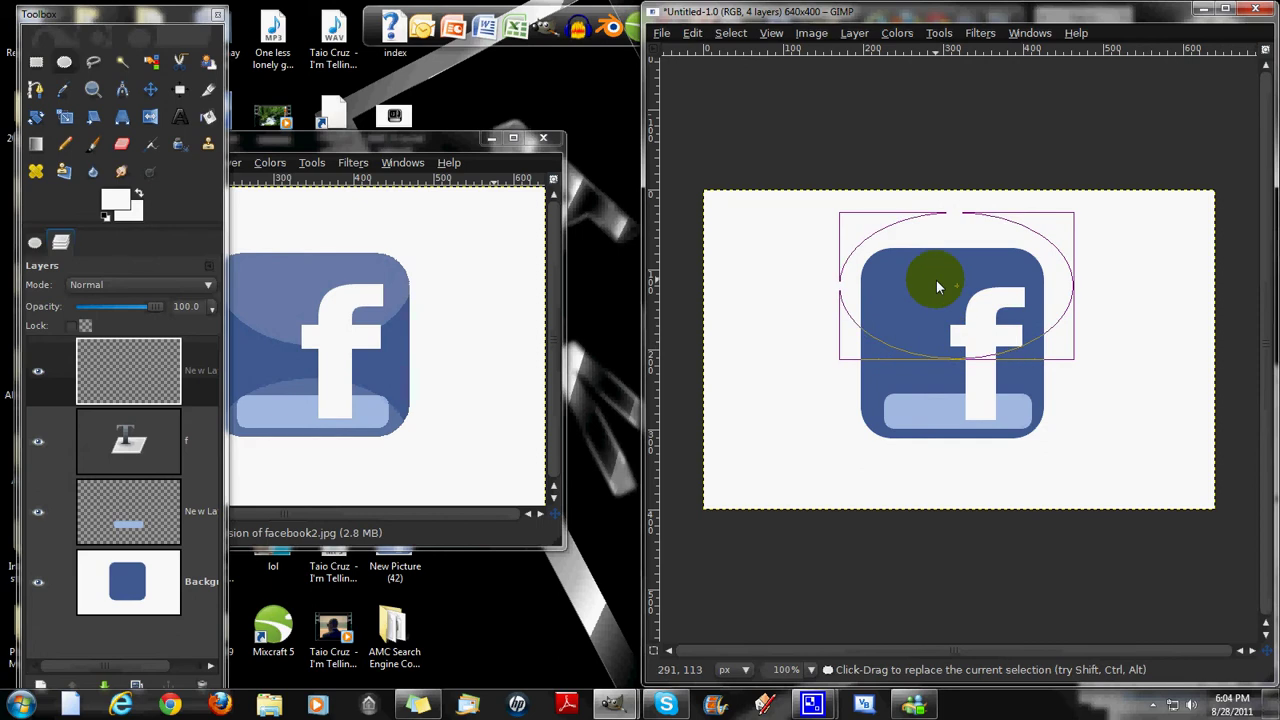
mouse_move(942, 283)
mouse_down()
mouse_move(956, 280)
mouse_move(935, 289)
mouse_up()
click(956, 280)
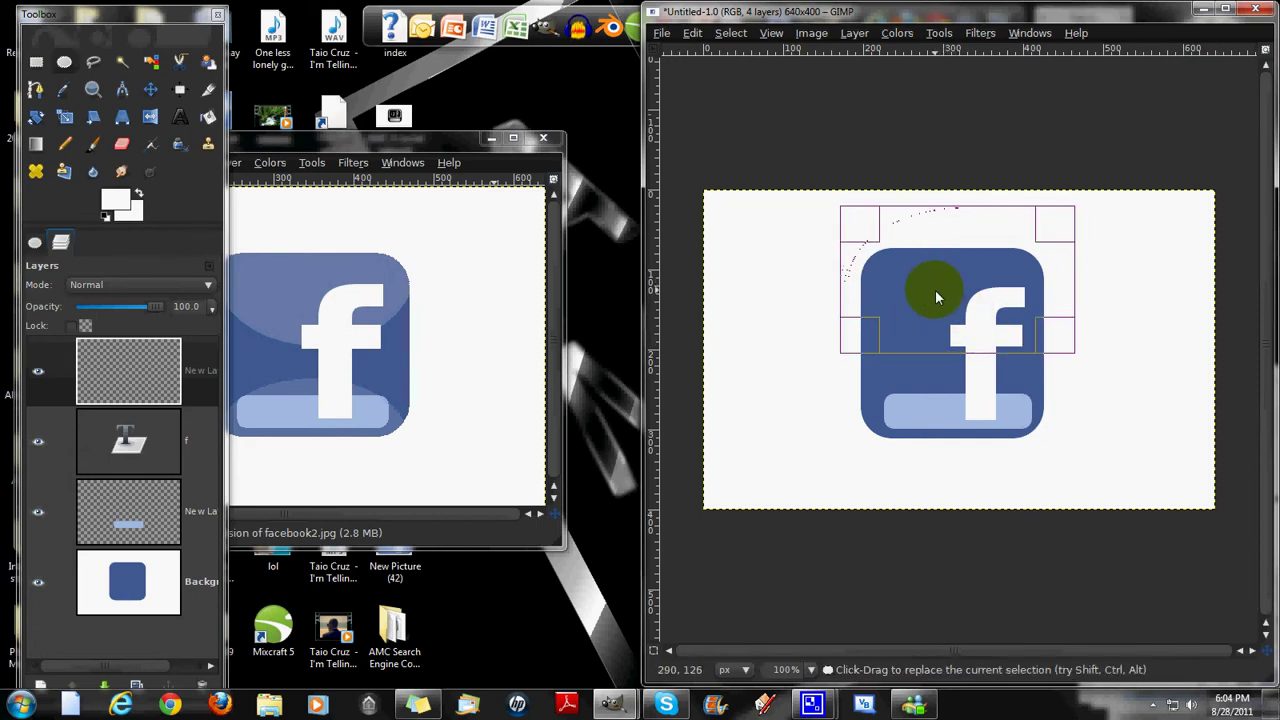
Fill the ellipse with white and lower the layer opacity to 41
click(208, 118)
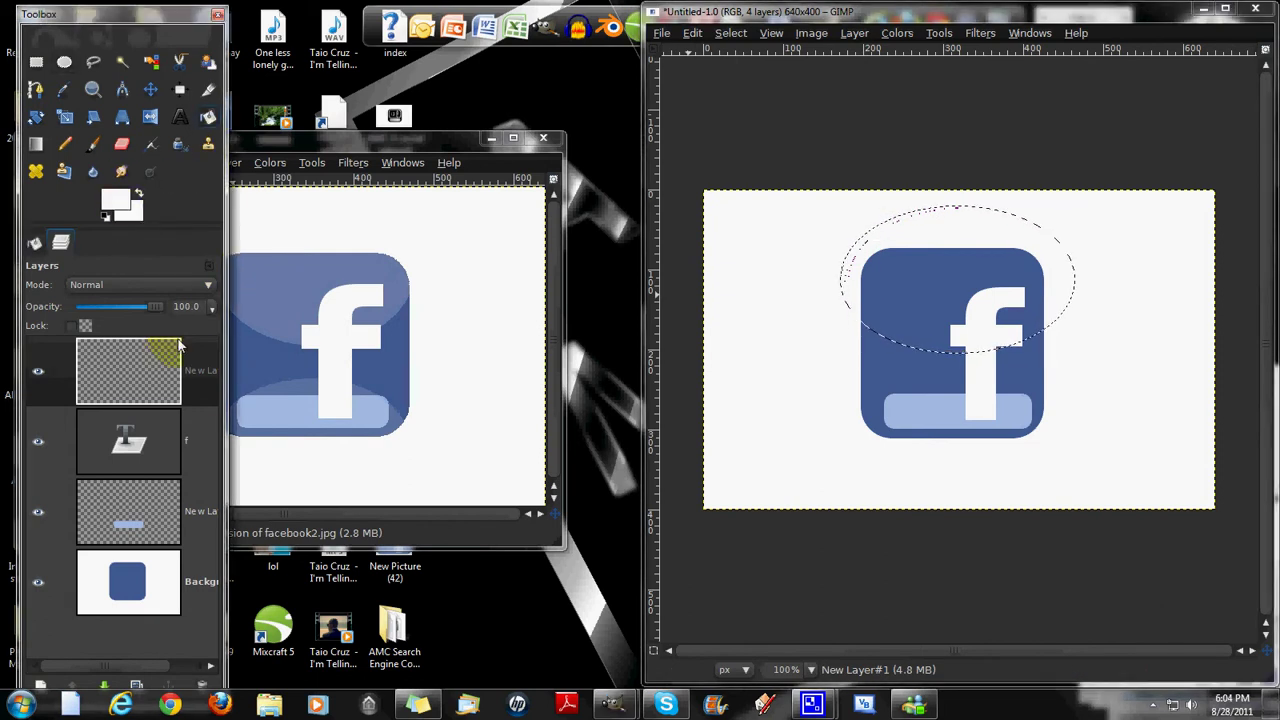
click(926, 296)
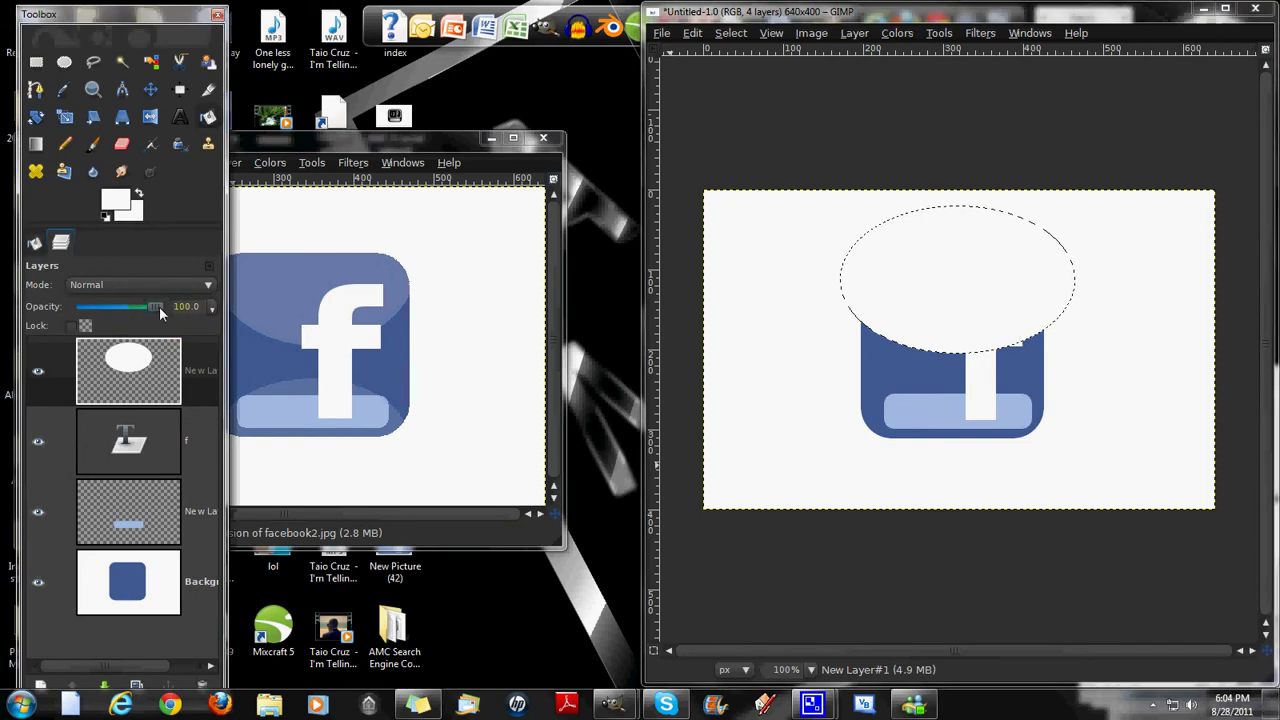
drag(158, 306, 112, 299)
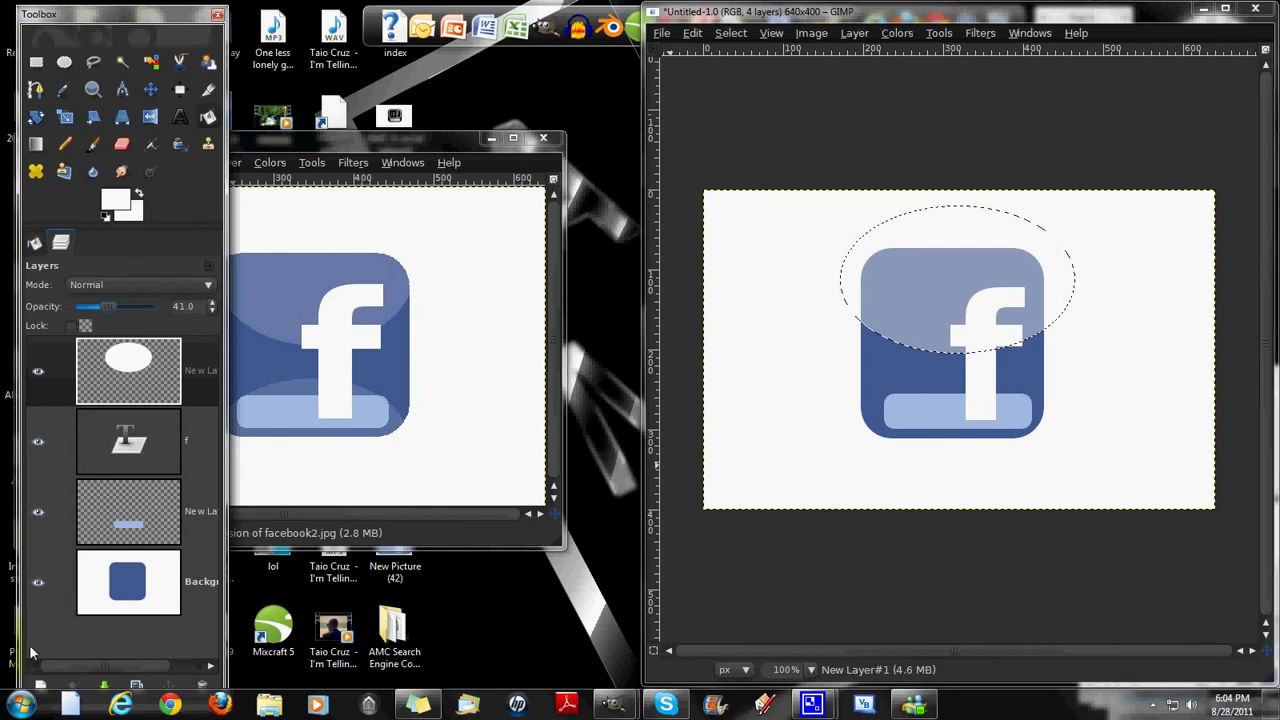
Add another transparent layer and draw an oval selection across the logo's bottom
click(39, 686)
click(273, 410)
click(196, 353)
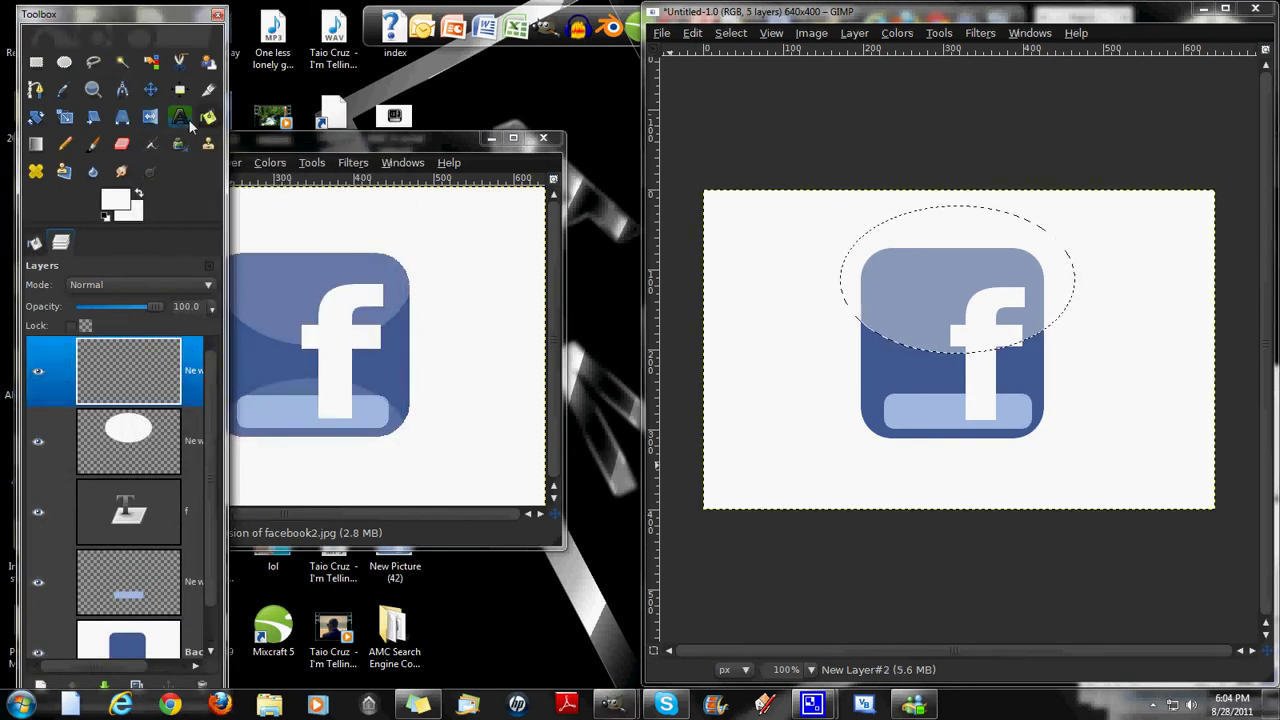
click(64, 61)
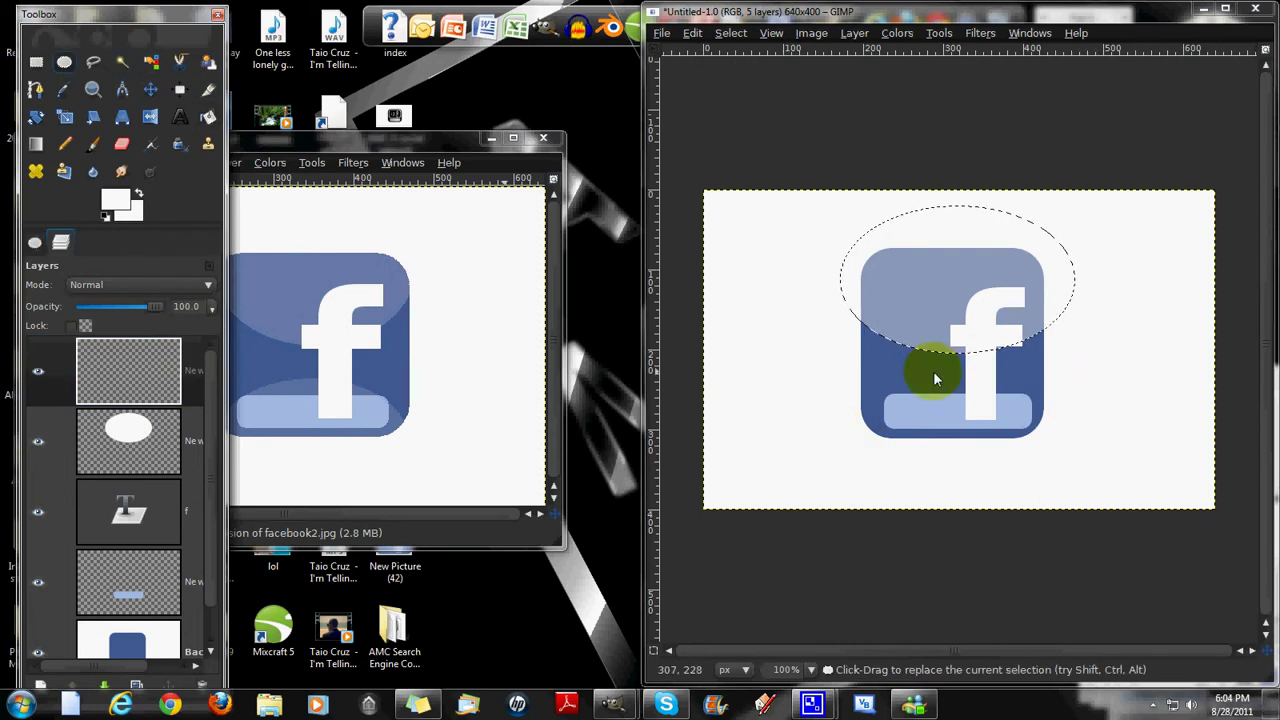
drag(834, 382, 1039, 497)
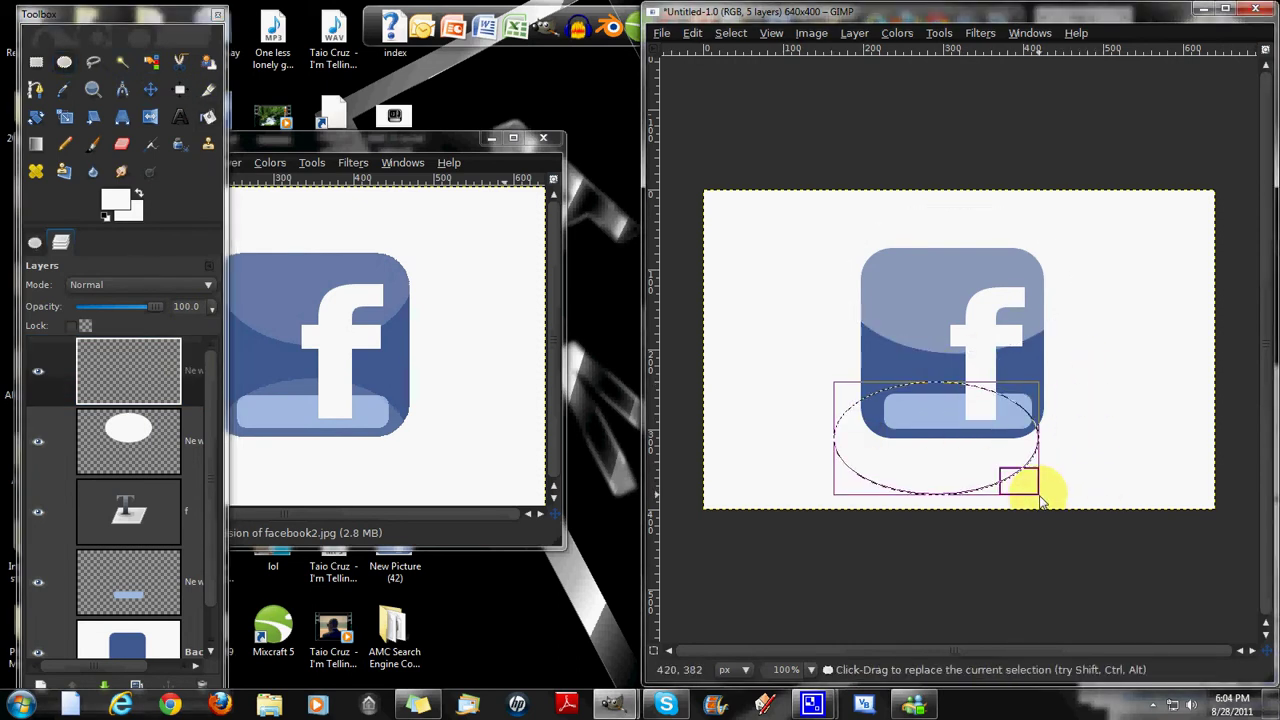
mouse_move(944, 465)
mouse_down()
mouse_move(957, 471)
mouse_move(957, 451)
mouse_move(965, 471)
mouse_up()
Fill the oval with white and fade its layer opacity down to 19
click(208, 116)
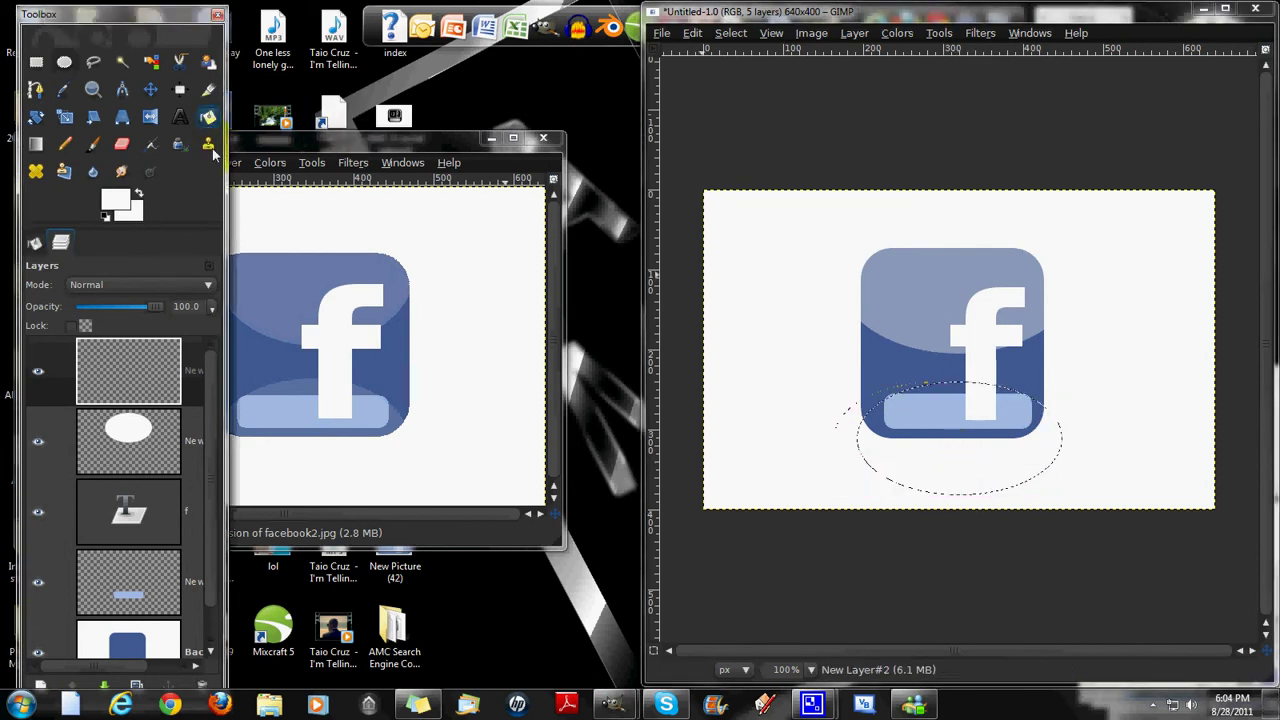
click(208, 369)
click(929, 475)
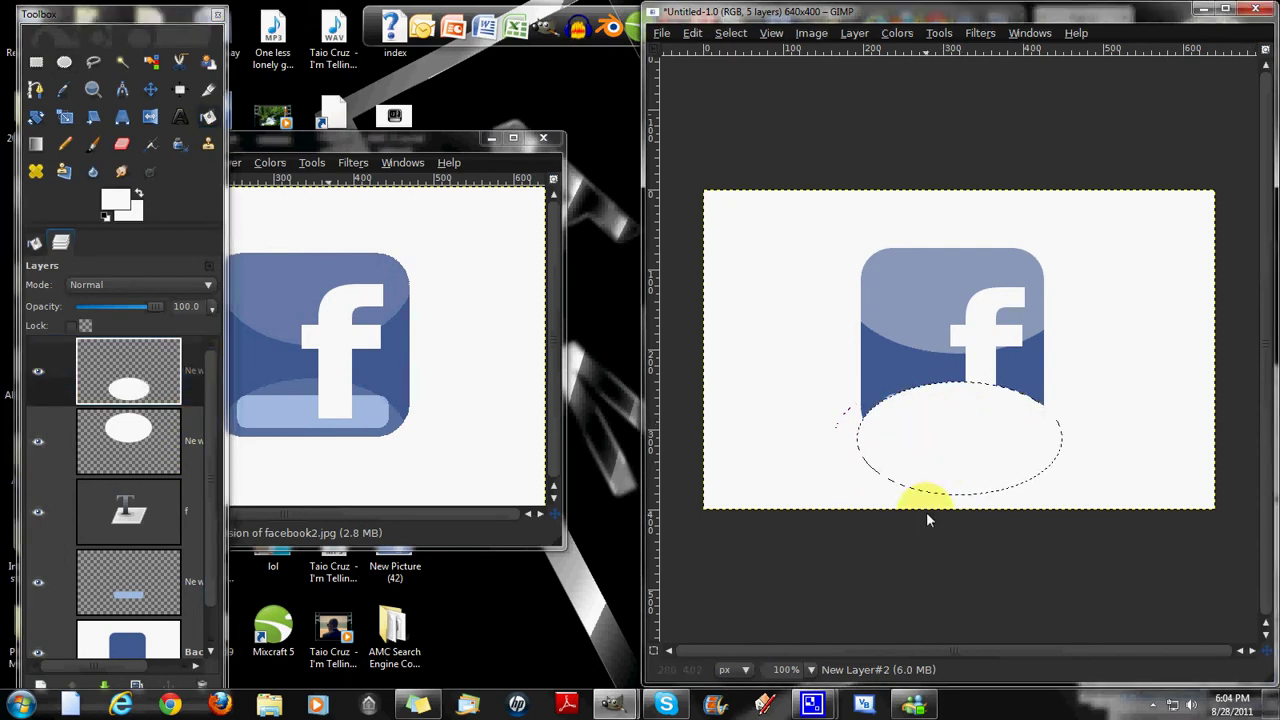
drag(158, 307, 107, 318)
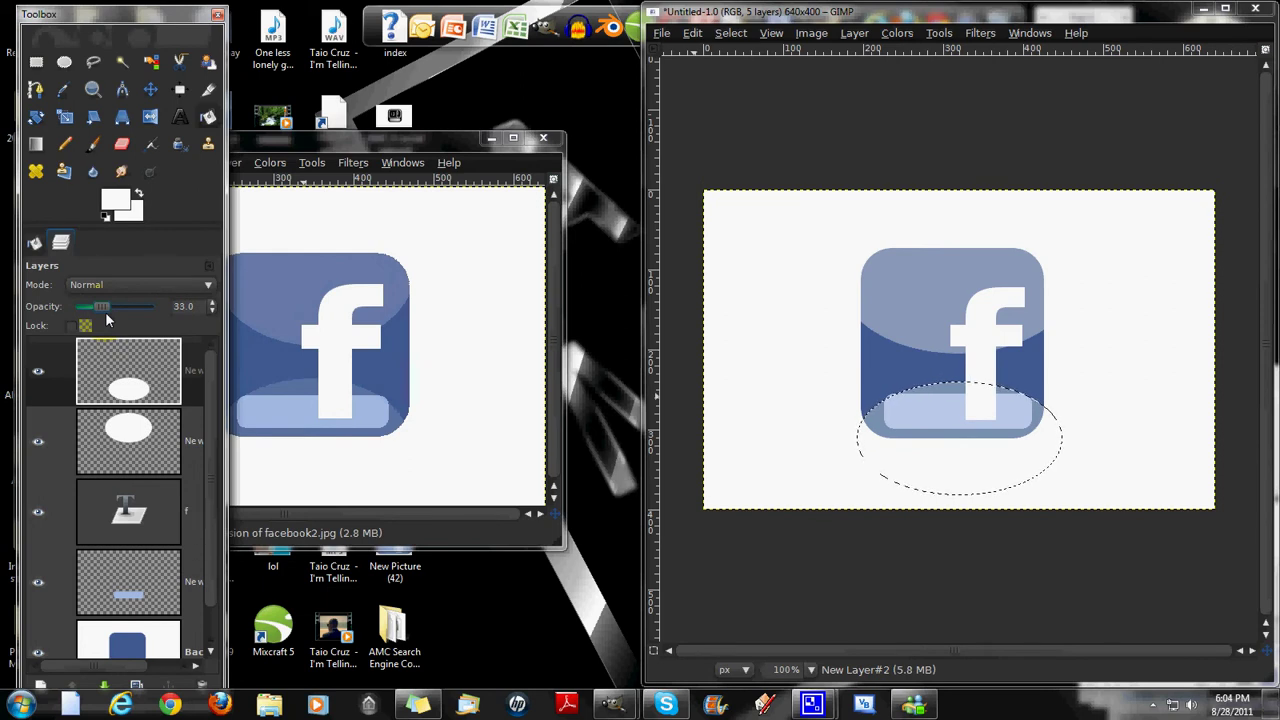
drag(107, 318, 95, 320)
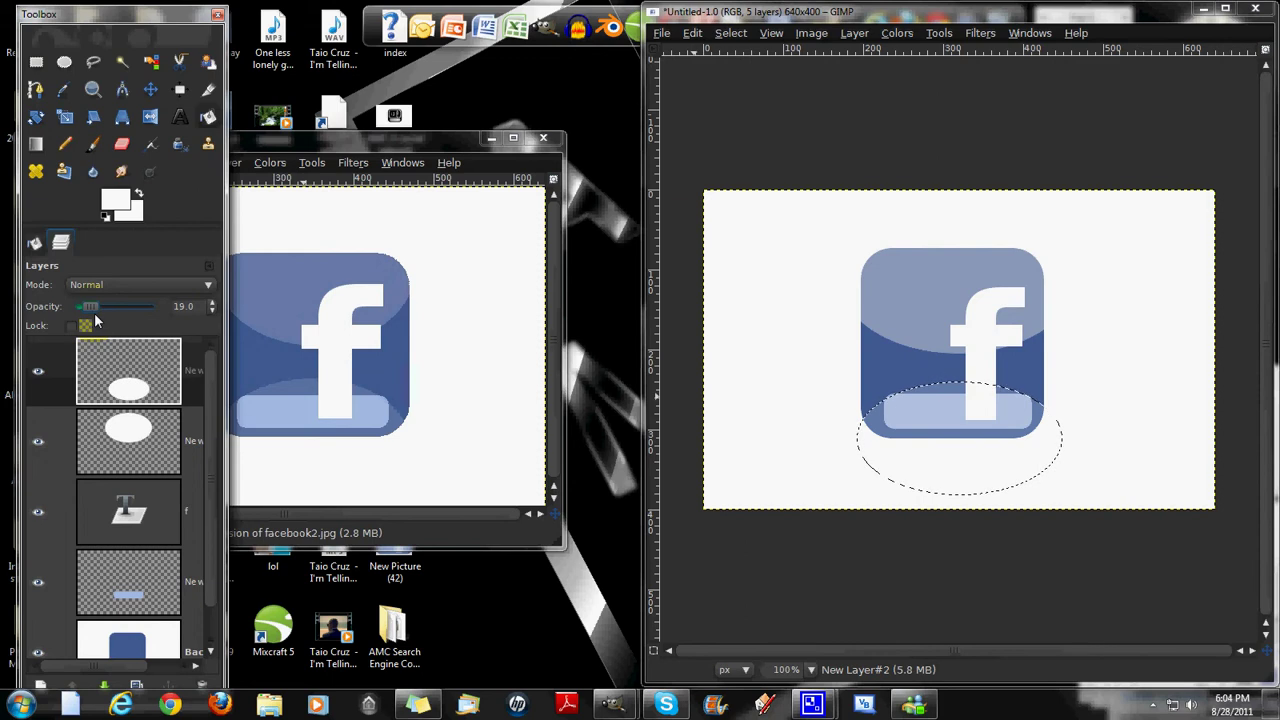
click(777, 266)
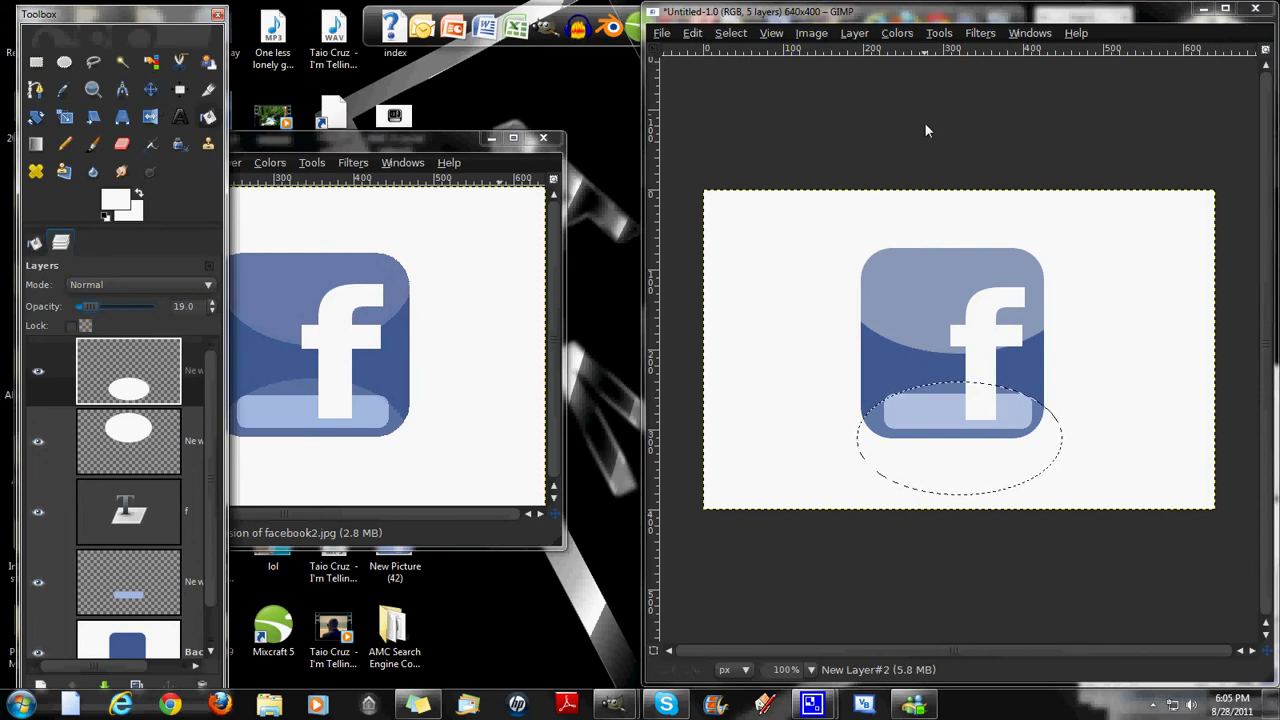
Apply Select > None, close Untitled-2 with Don't Save, and recentre the logo window
click(731, 33)
click(764, 70)
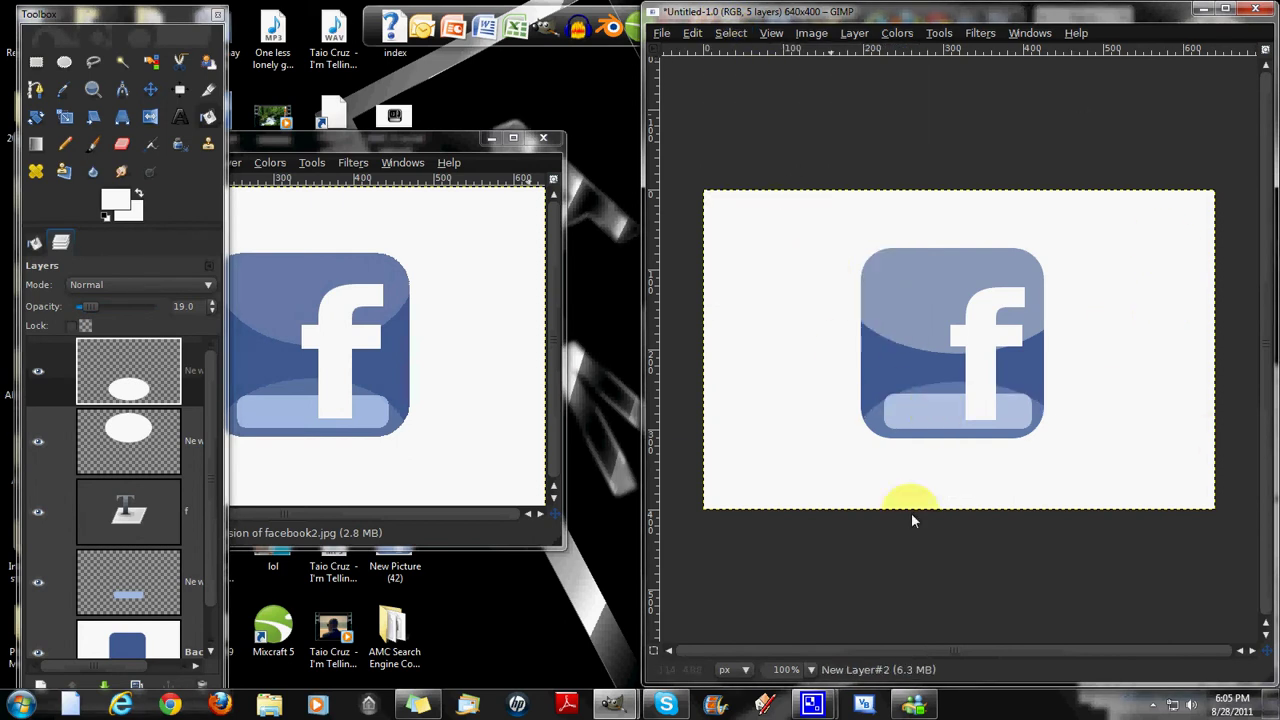
click(543, 137)
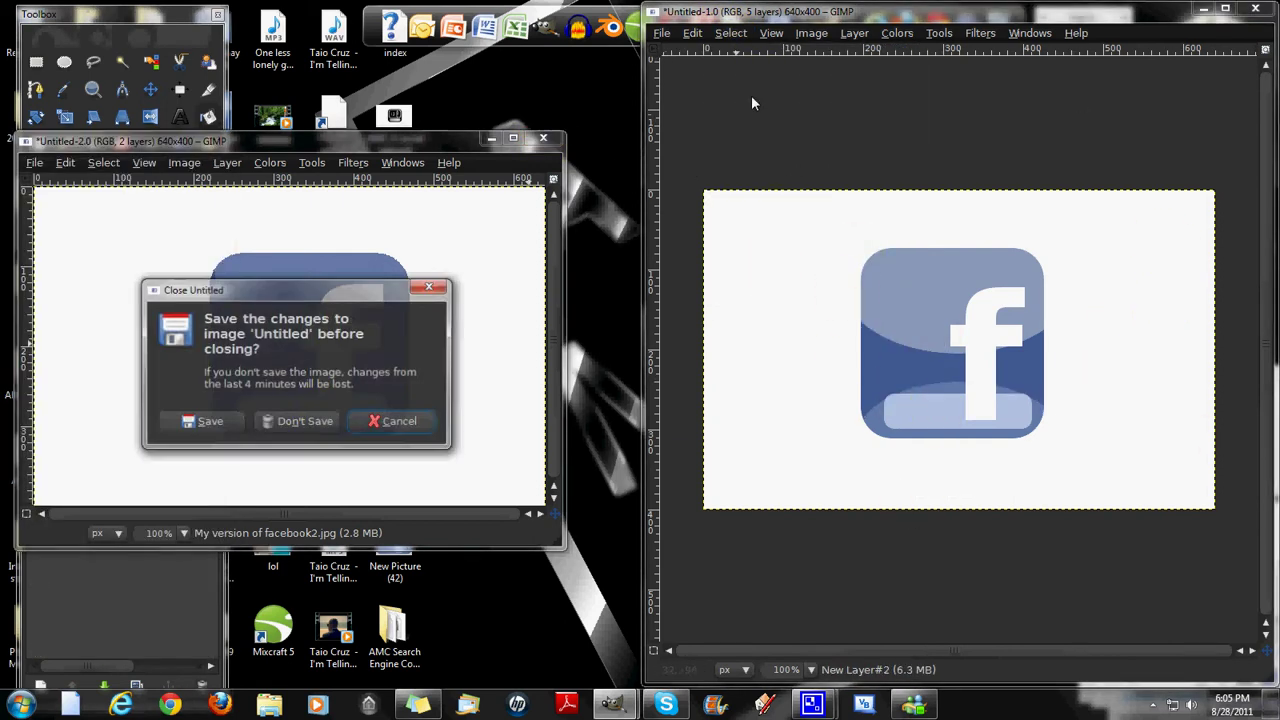
click(312, 421)
drag(938, 20, 708, 45)
Save the image as 'face2' with the Desktop as location
click(435, 58)
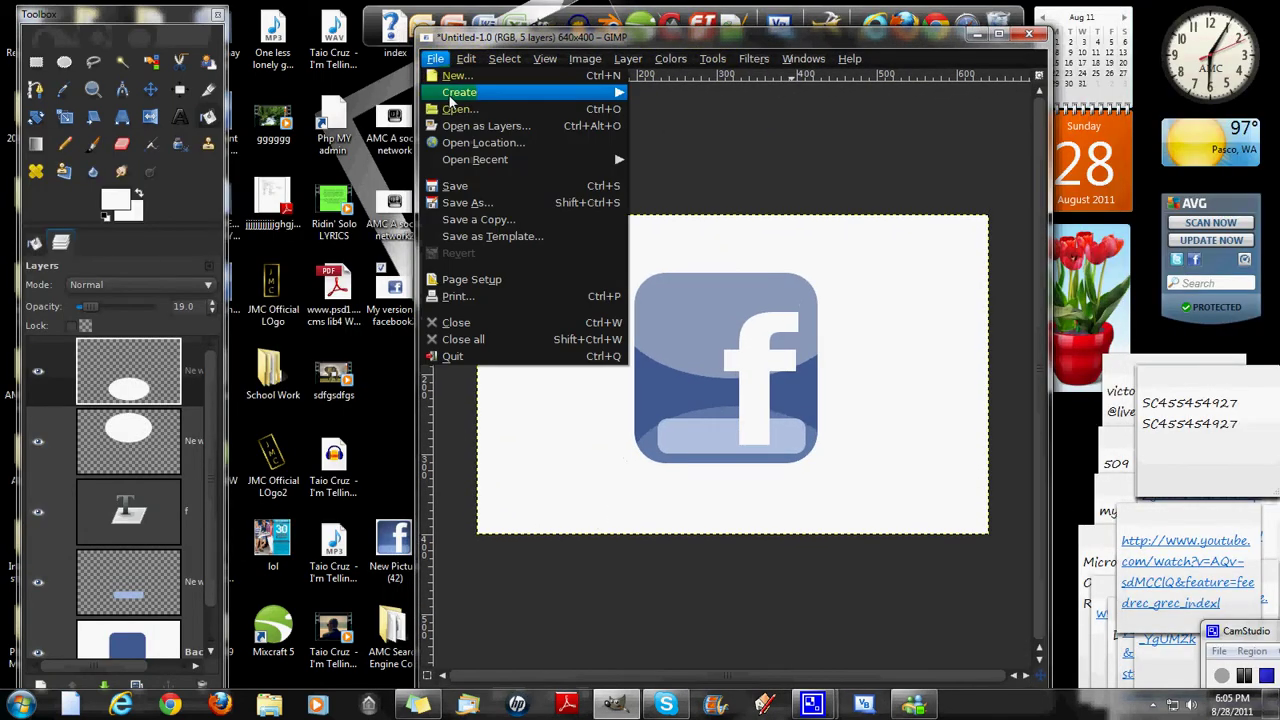
click(481, 204)
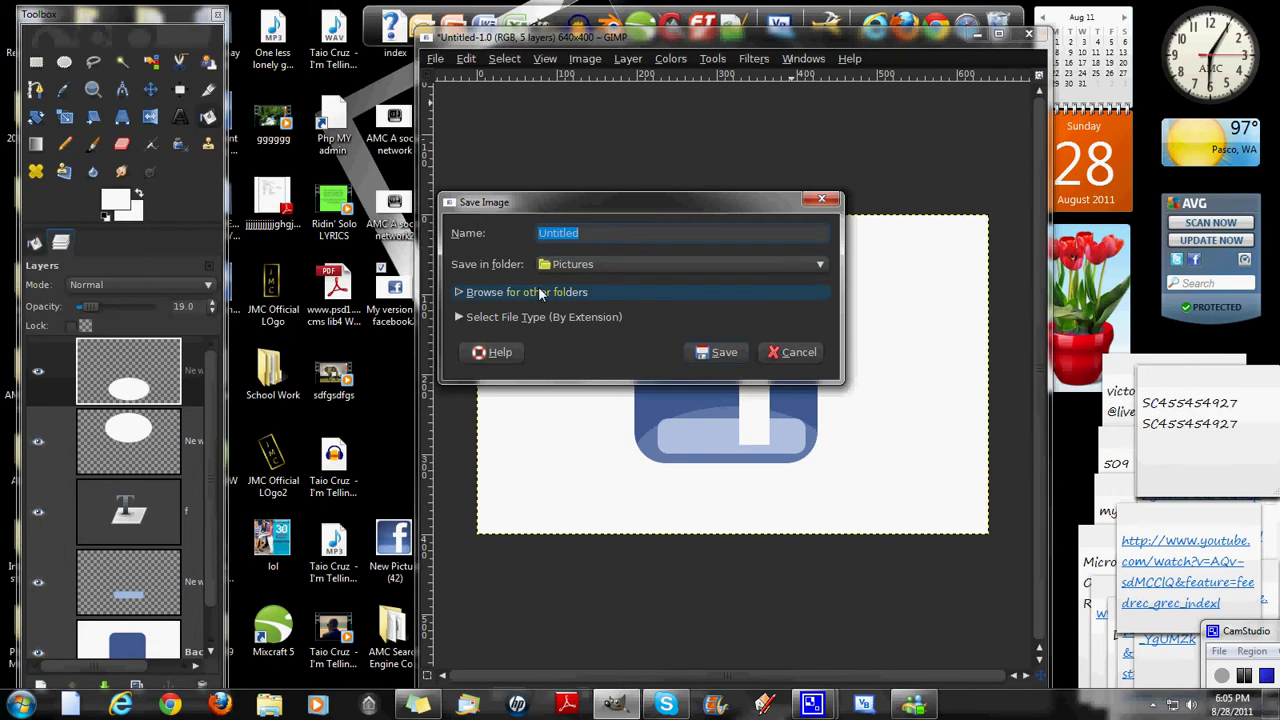
text(face)
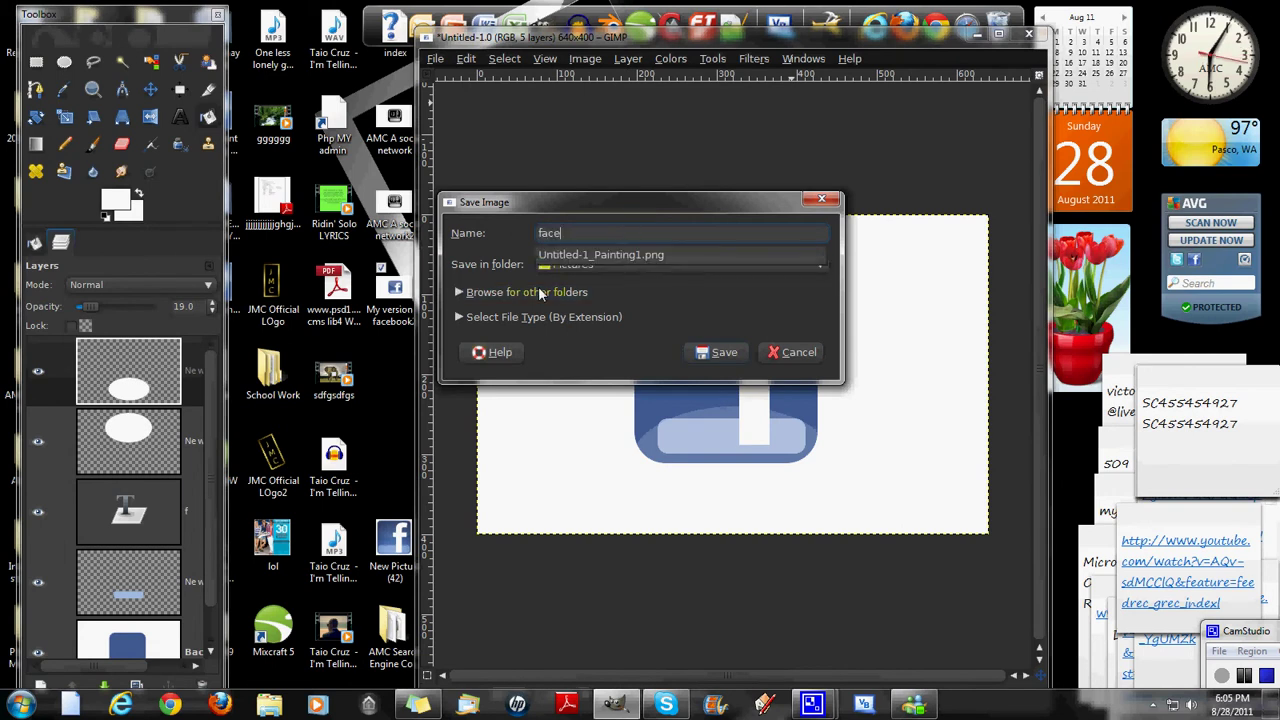
text(2)
click(645, 346)
click(657, 265)
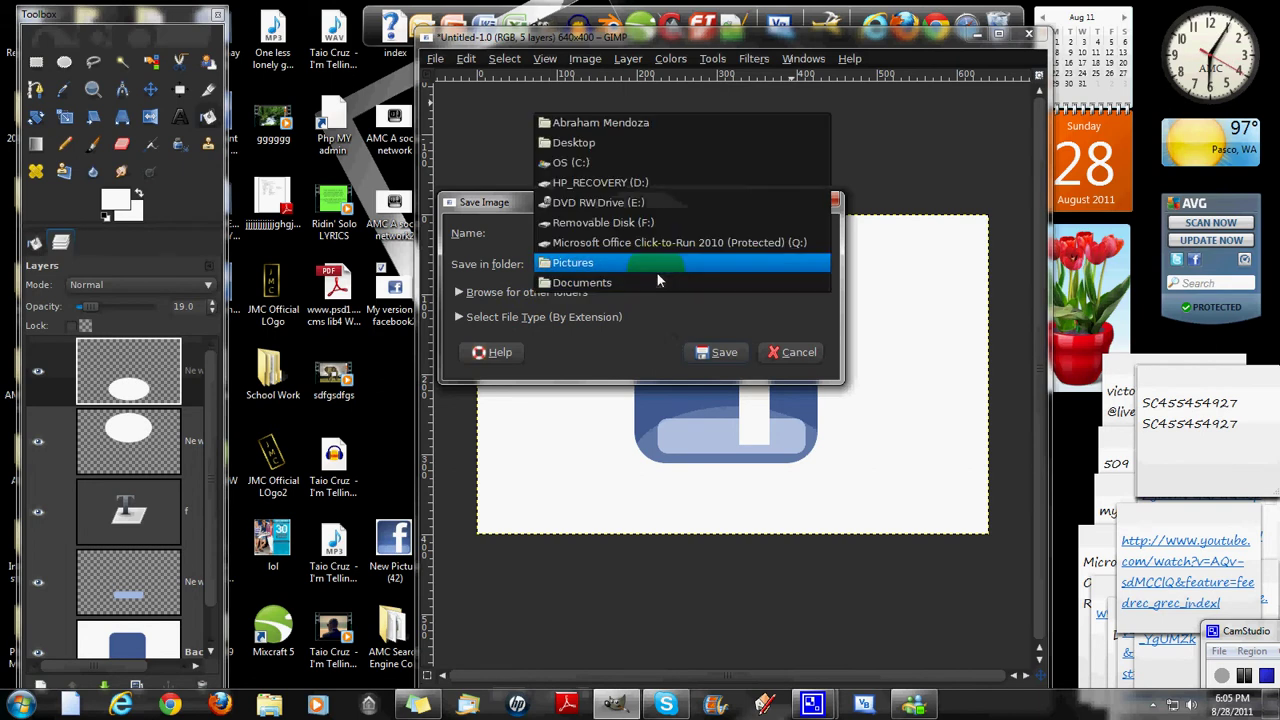
click(596, 146)
Choose JPEG image as the type, export the layers, and save at quality 85
click(583, 315)
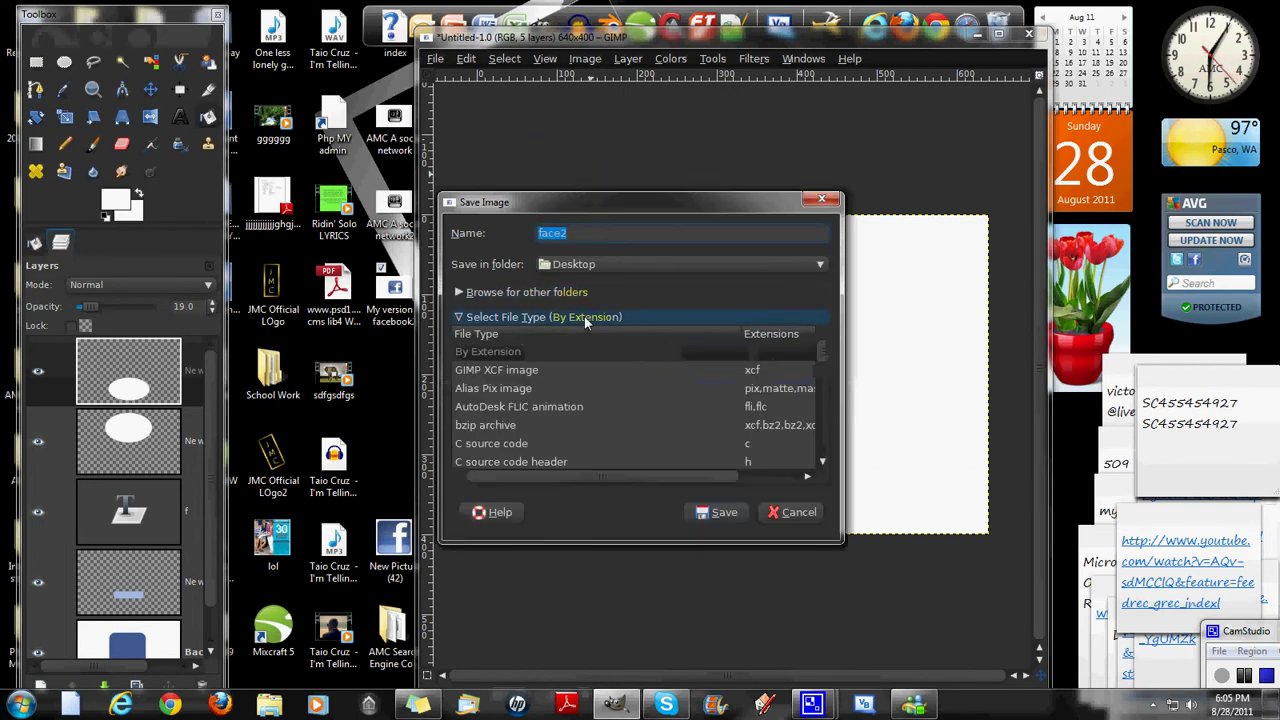
scroll(757, 412, down, 5)
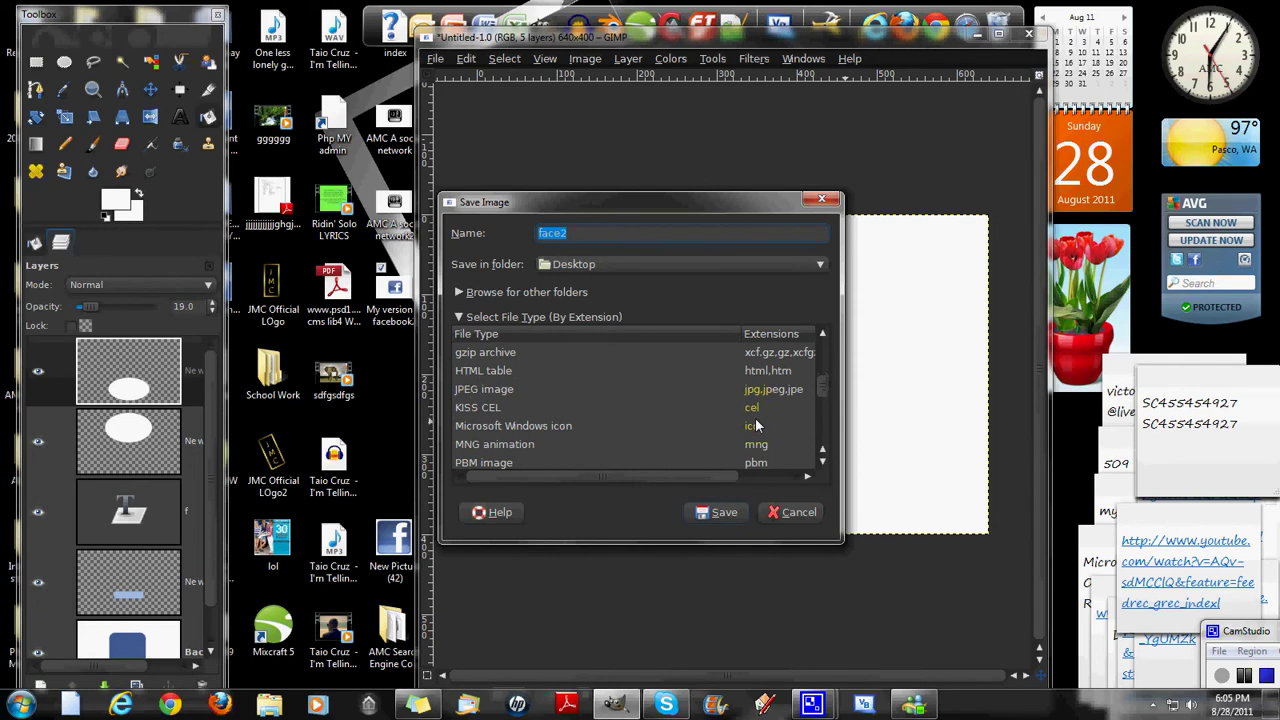
click(764, 390)
click(745, 513)
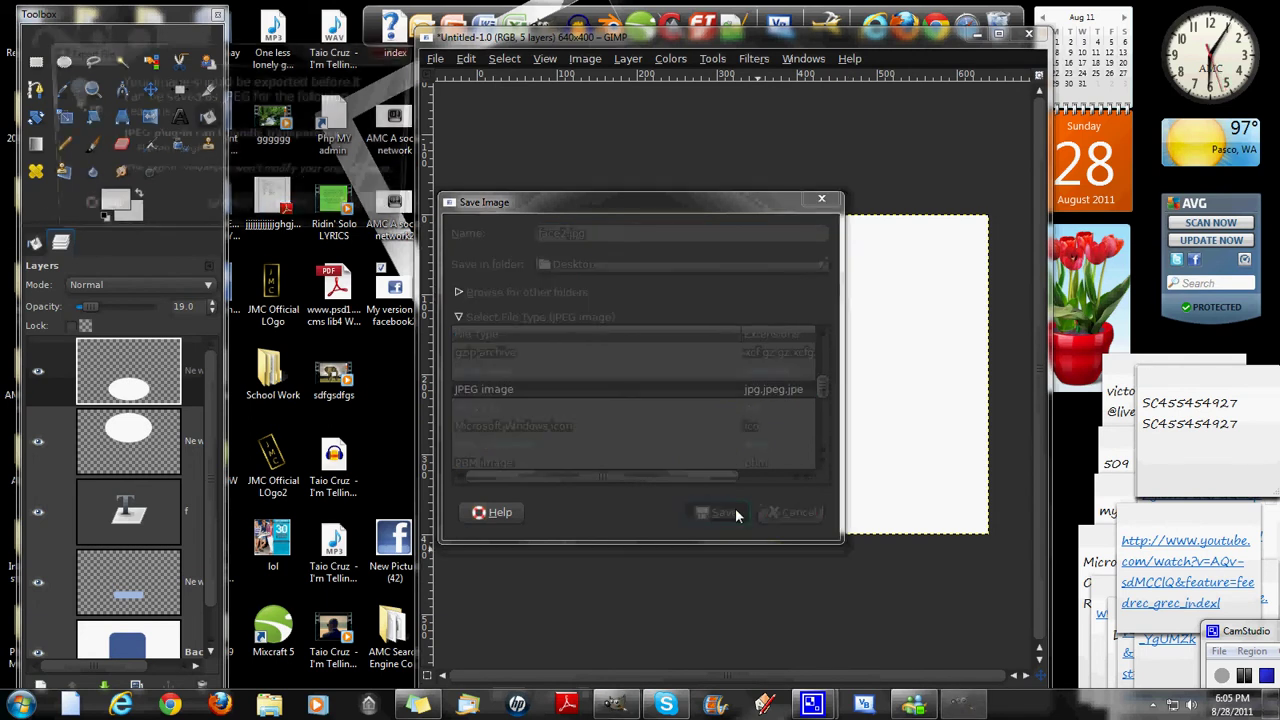
click(295, 208)
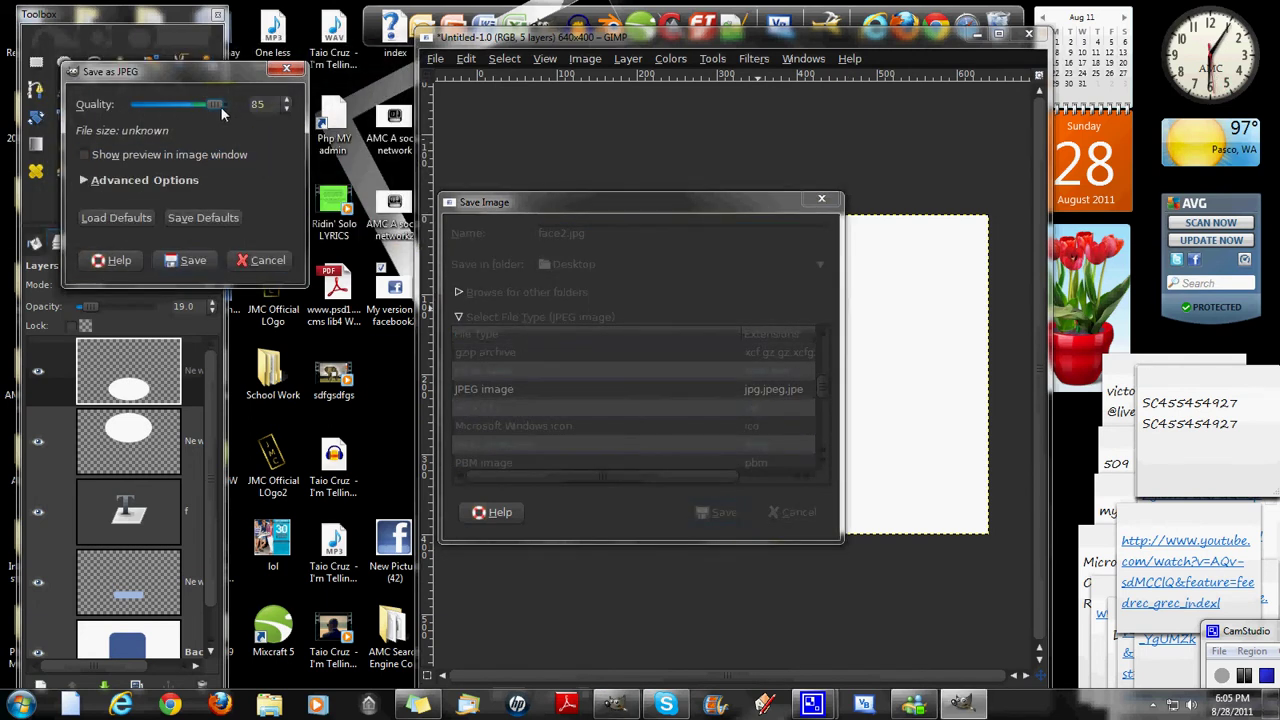
click(189, 260)
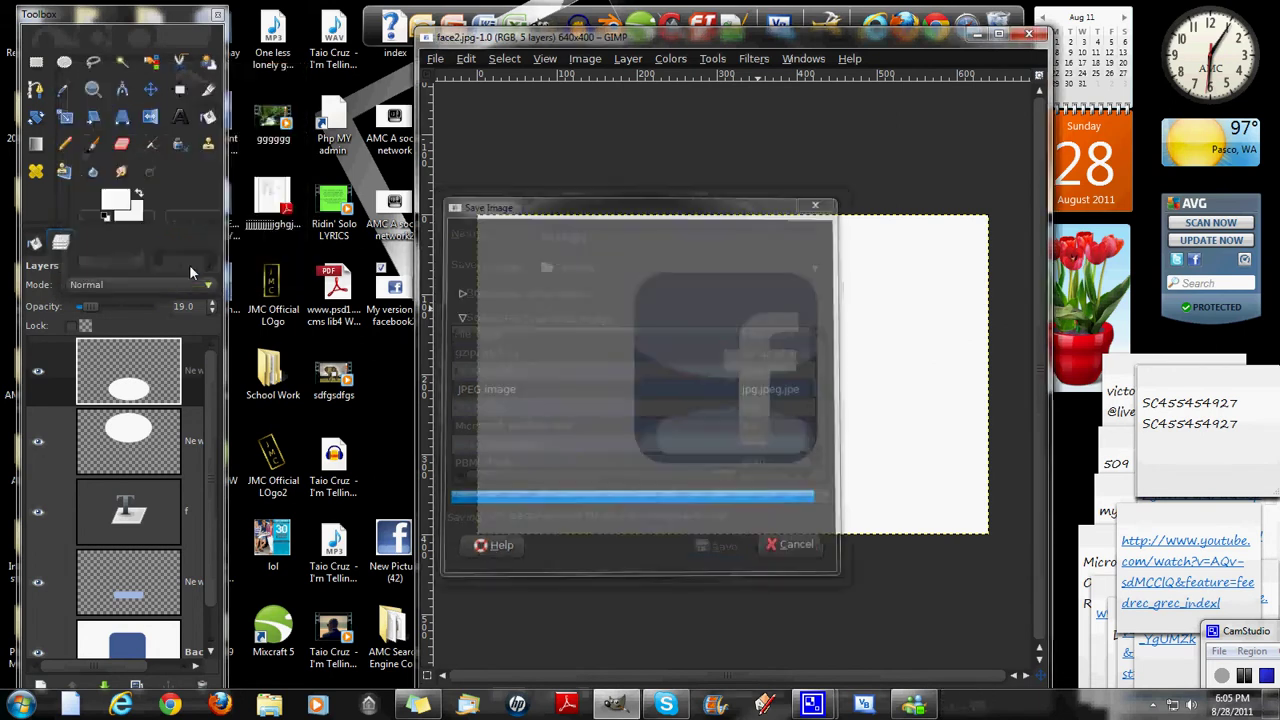
Close the image, quit GIMP, and open face2 from the desktop in Photo Gallery
click(1033, 37)
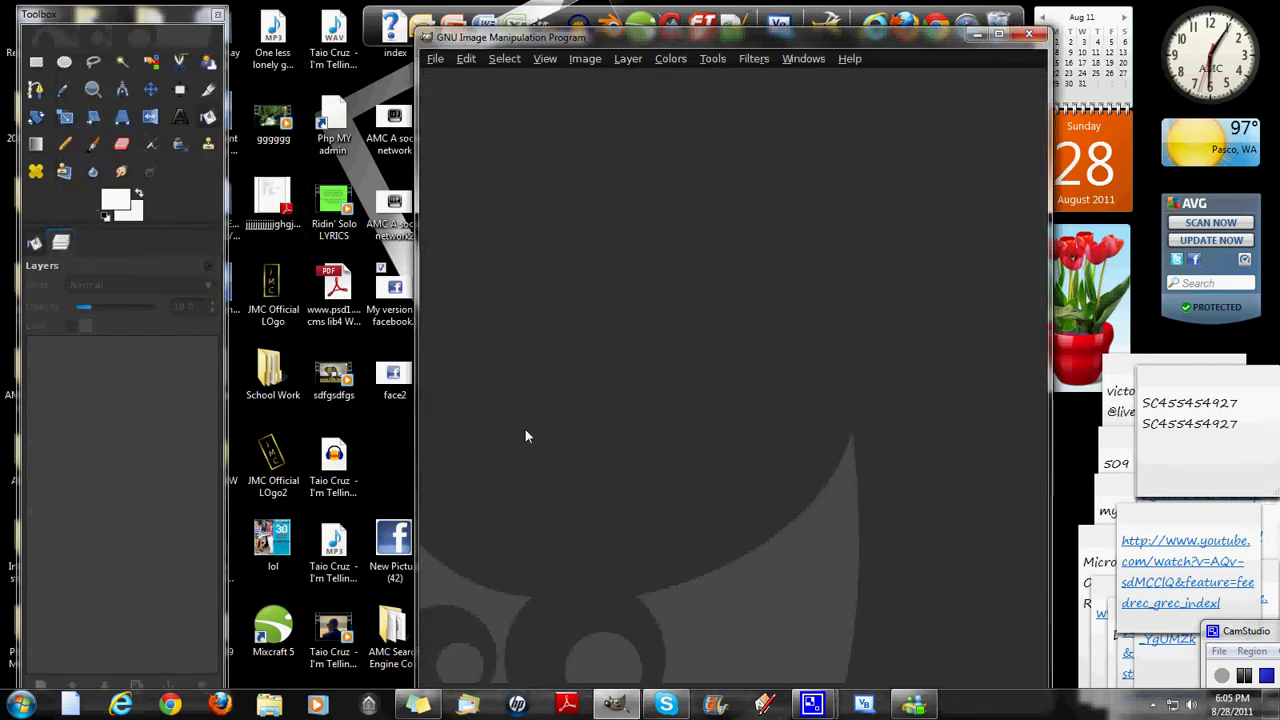
click(1028, 35)
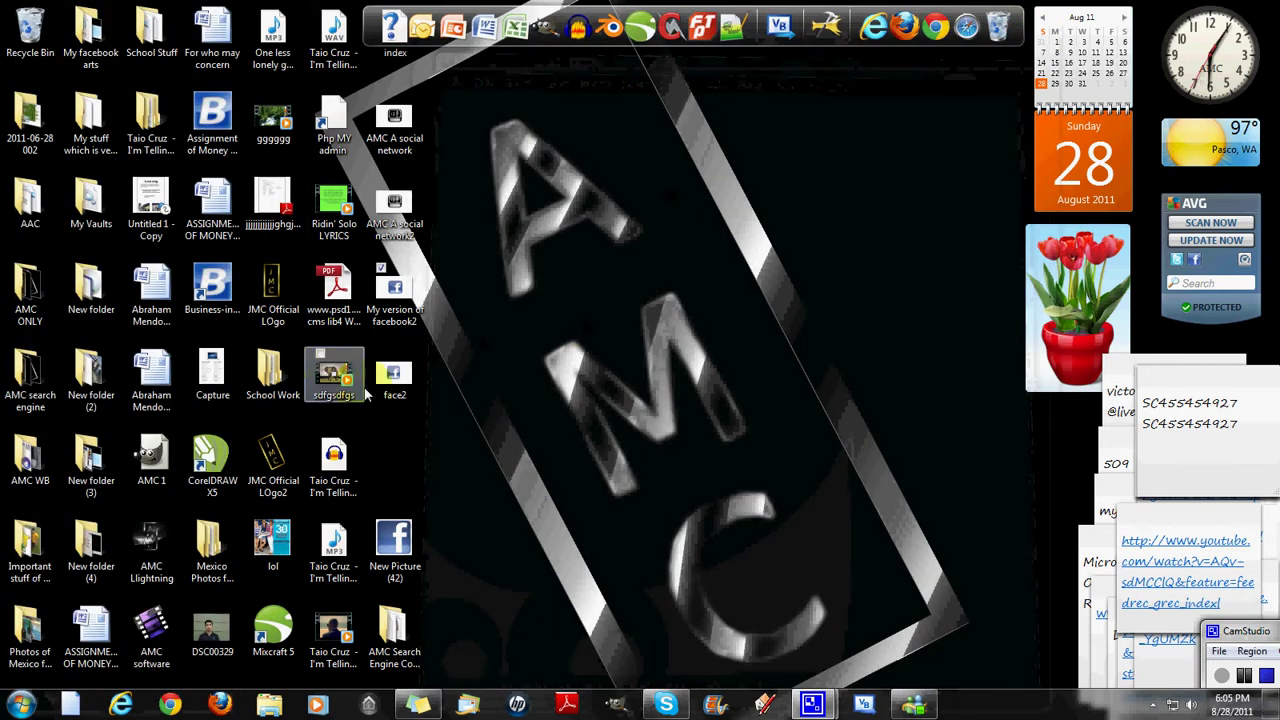
drag(394, 378, 772, 287)
double_click(761, 295)
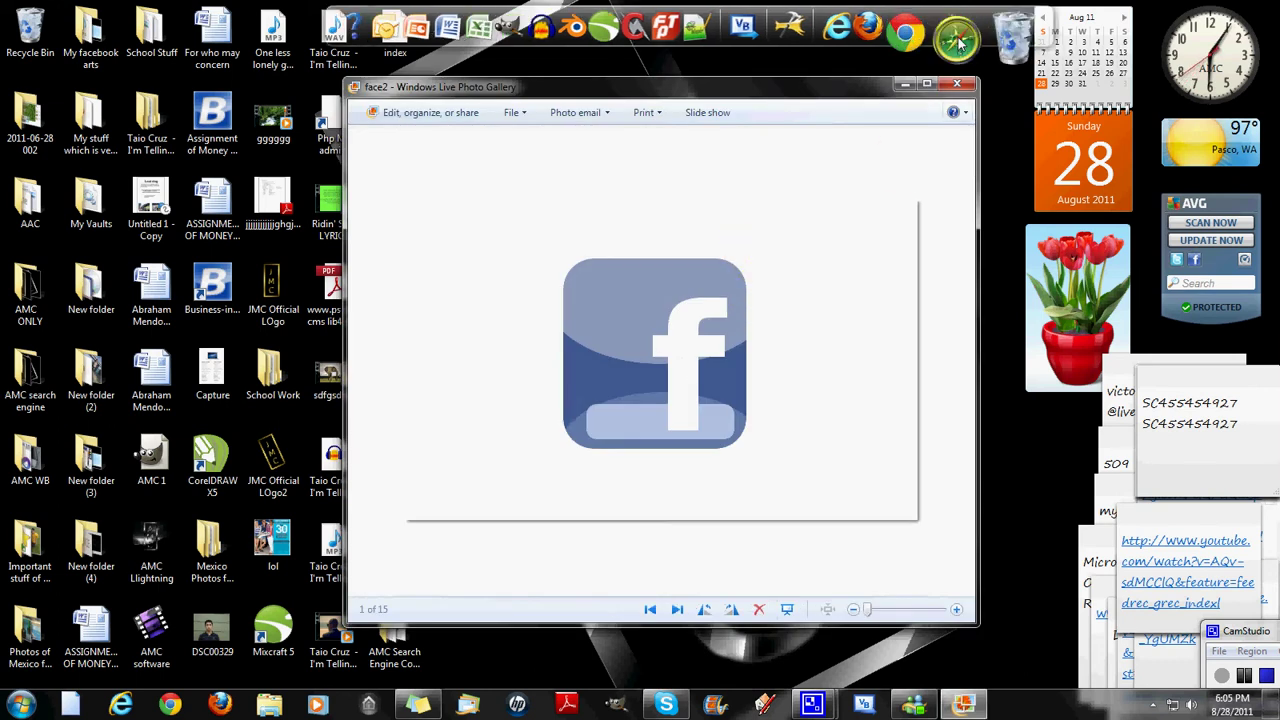
Close the viewer and return the face2 icon to its desktop spot
click(957, 83)
drag(760, 292, 398, 375)
click(649, 343)
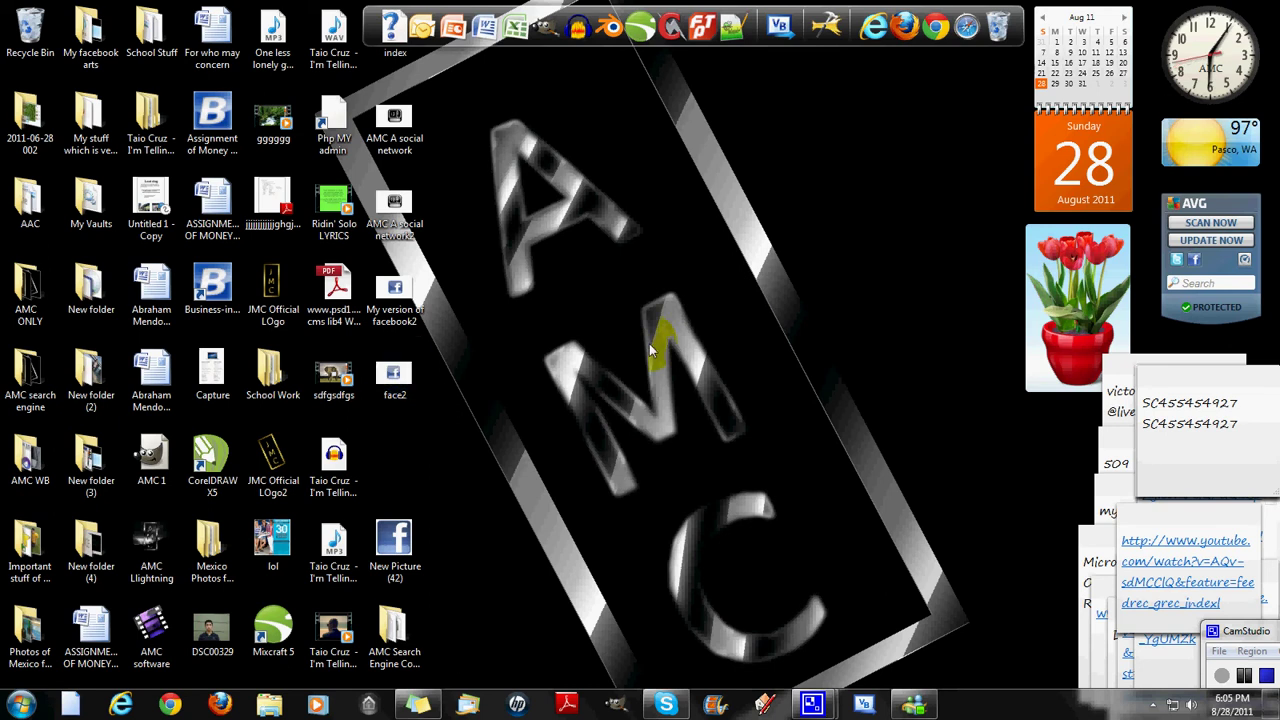
click(1265, 678)
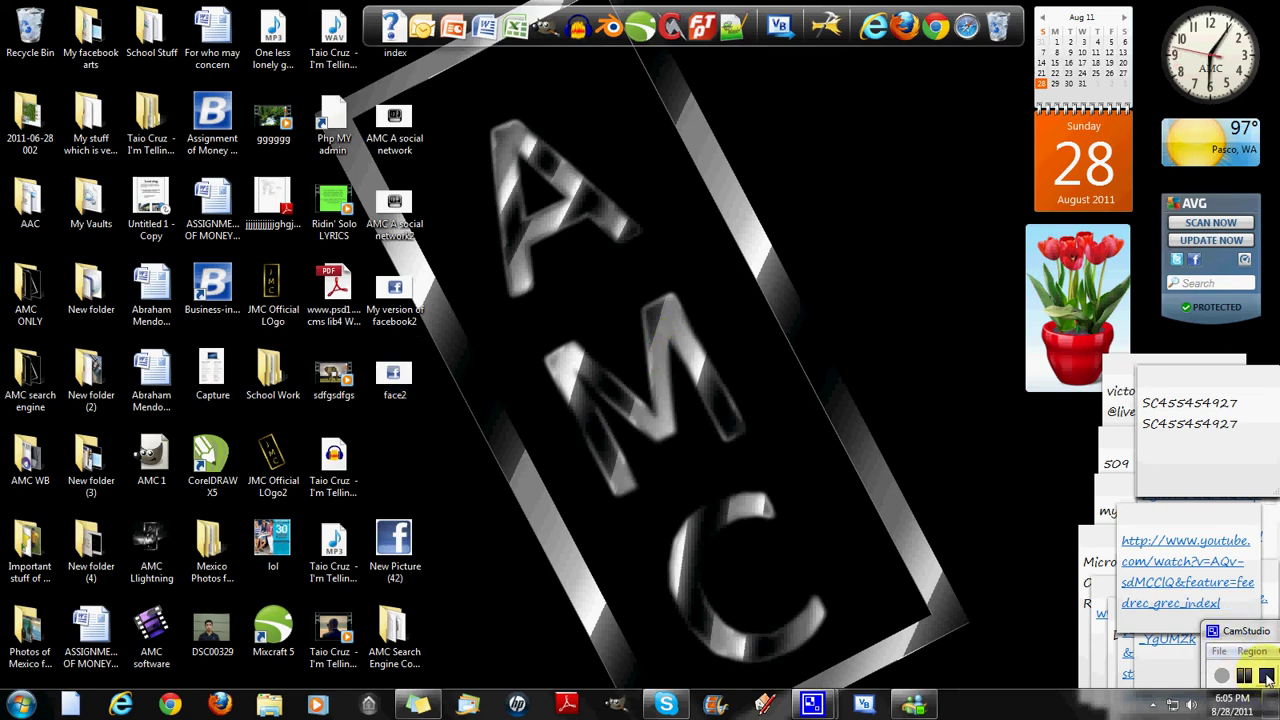